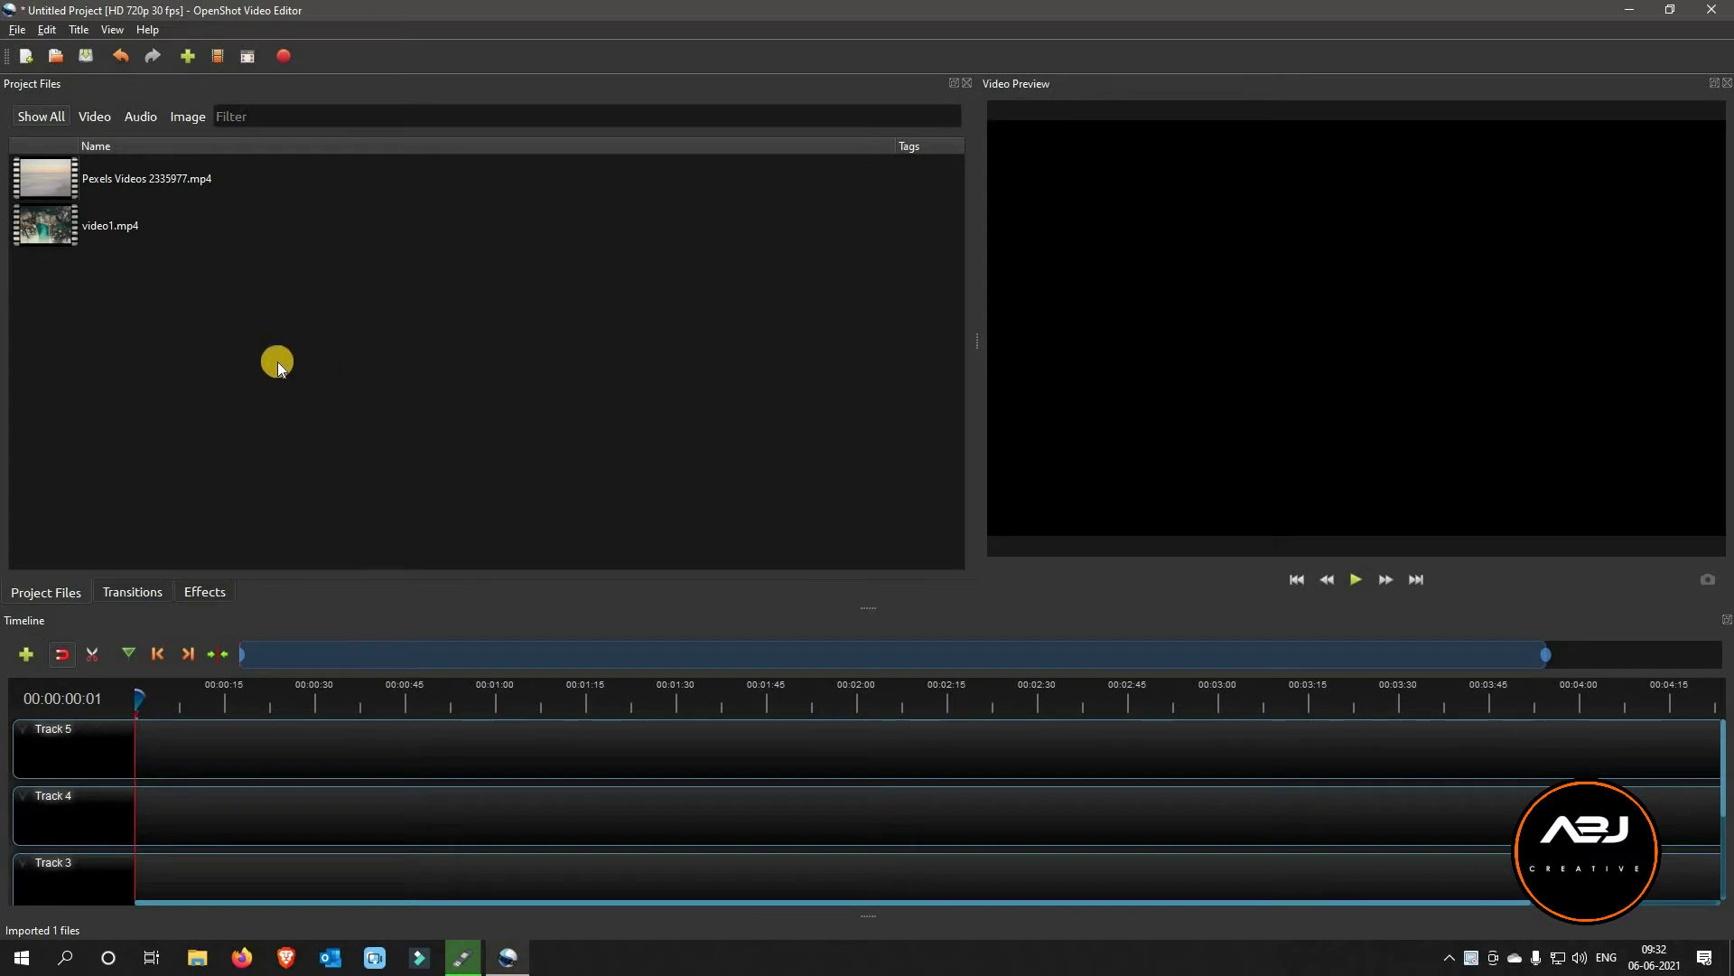
Place two back-to-back copies of Pexels Videos 2335977.mp4 from the start of Track 4 and play part of them
{"action": "left_click_drag", "start_coordinate": [47, 178], "coordinate": [271, 806]}
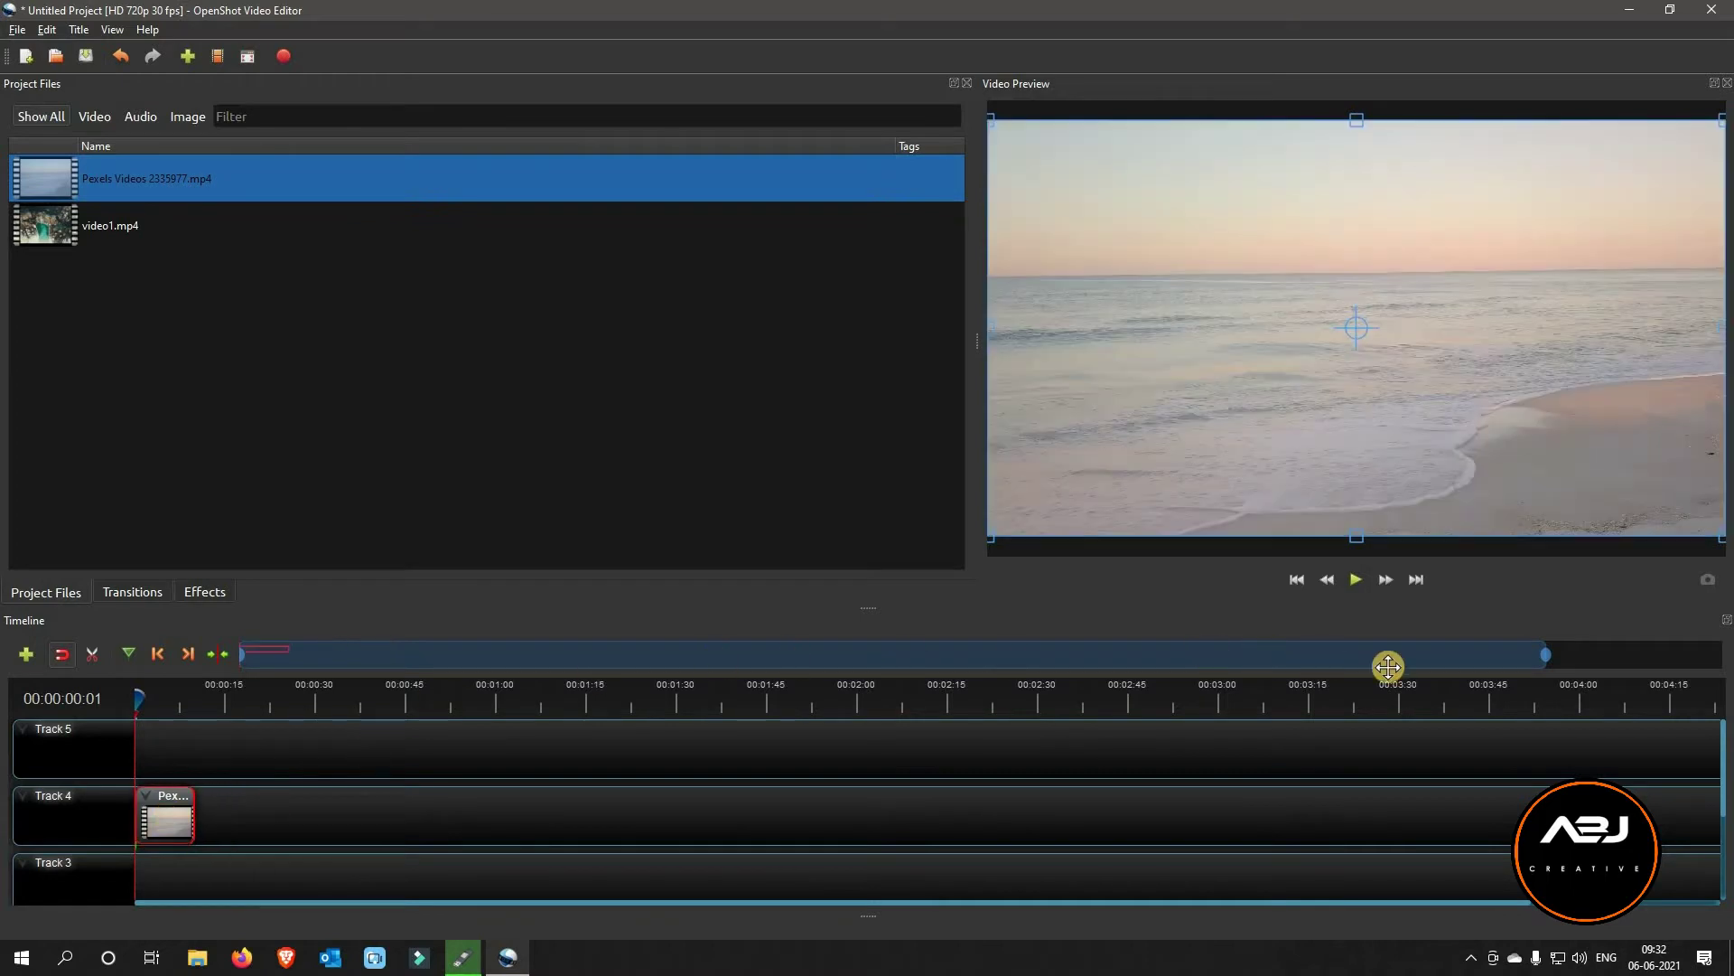
{"action": "left_click_drag", "start_coordinate": [1543, 648], "coordinate": [542, 659]}
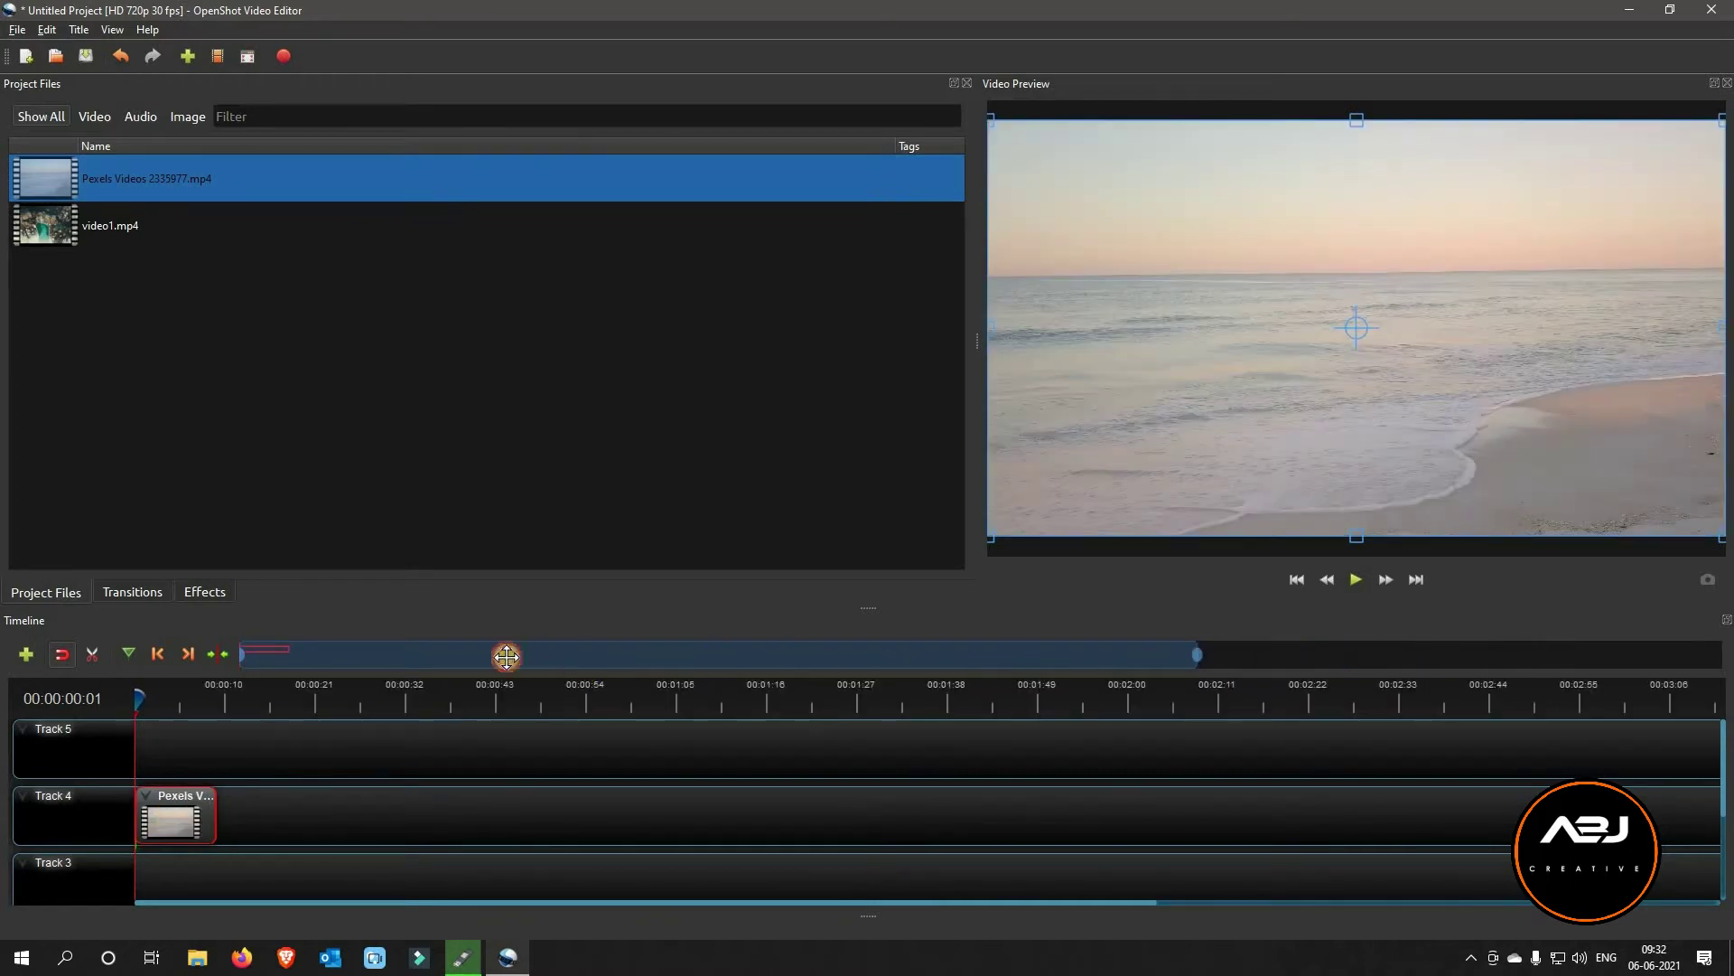
{"action": "left_click_drag", "start_coordinate": [1197, 652], "coordinate": [382, 697]}
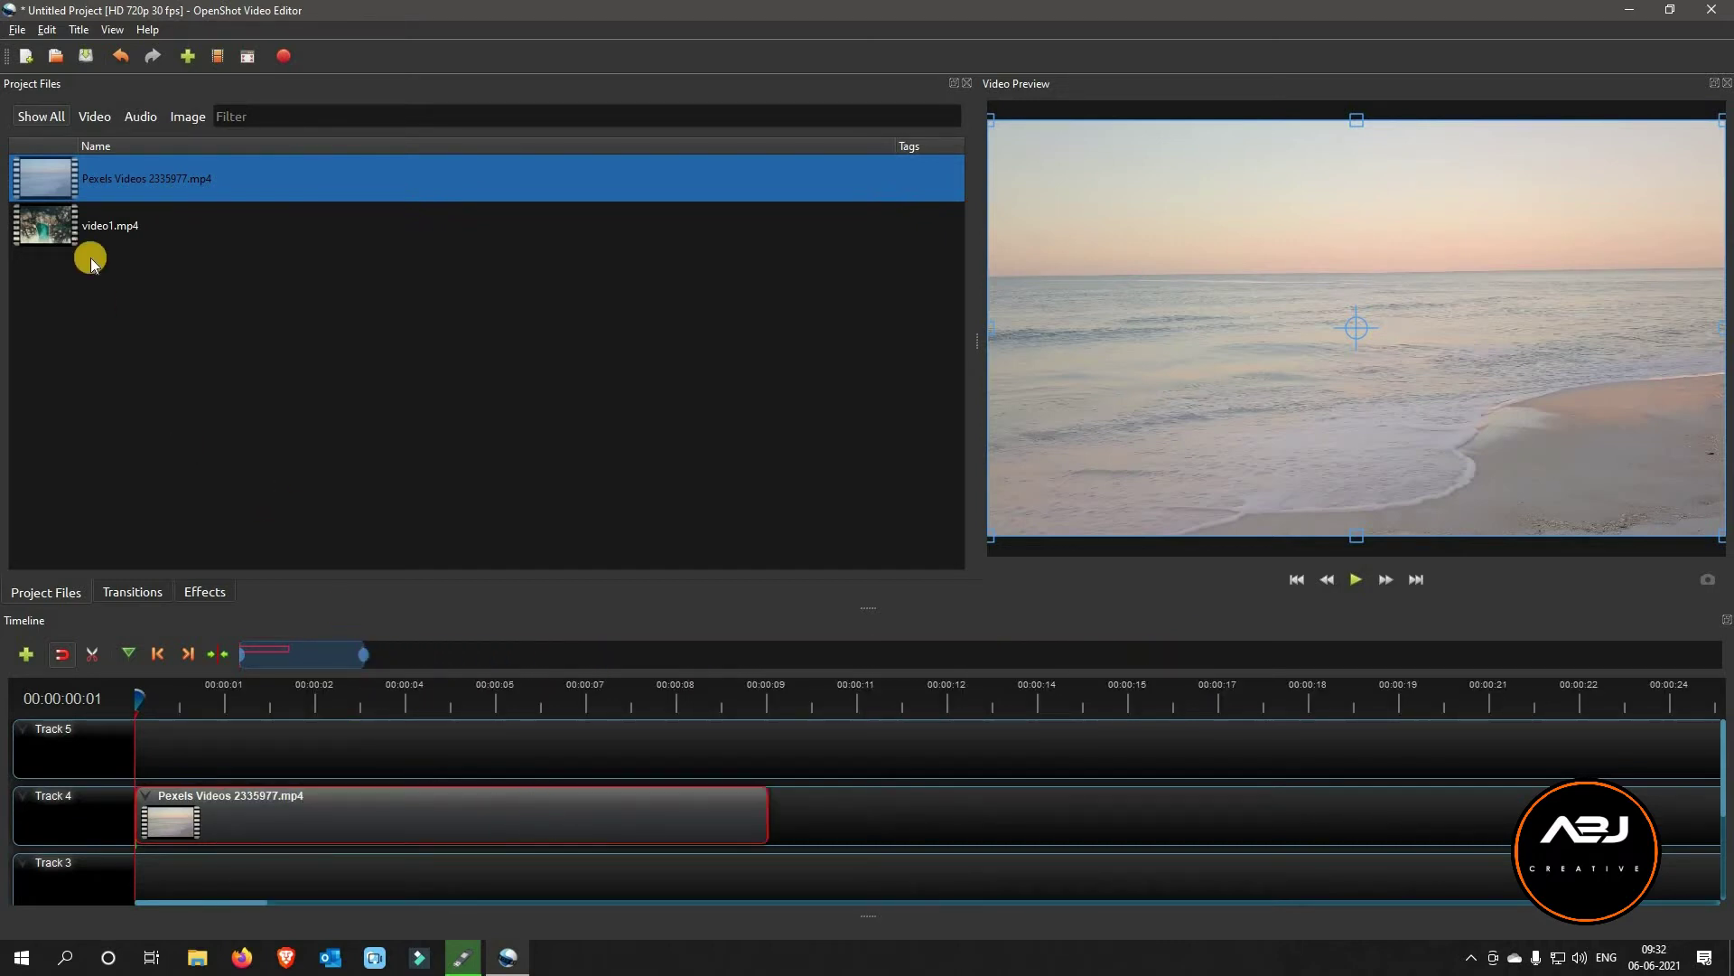
{"action": "left_click_drag", "start_coordinate": [123, 174], "coordinate": [845, 820]}
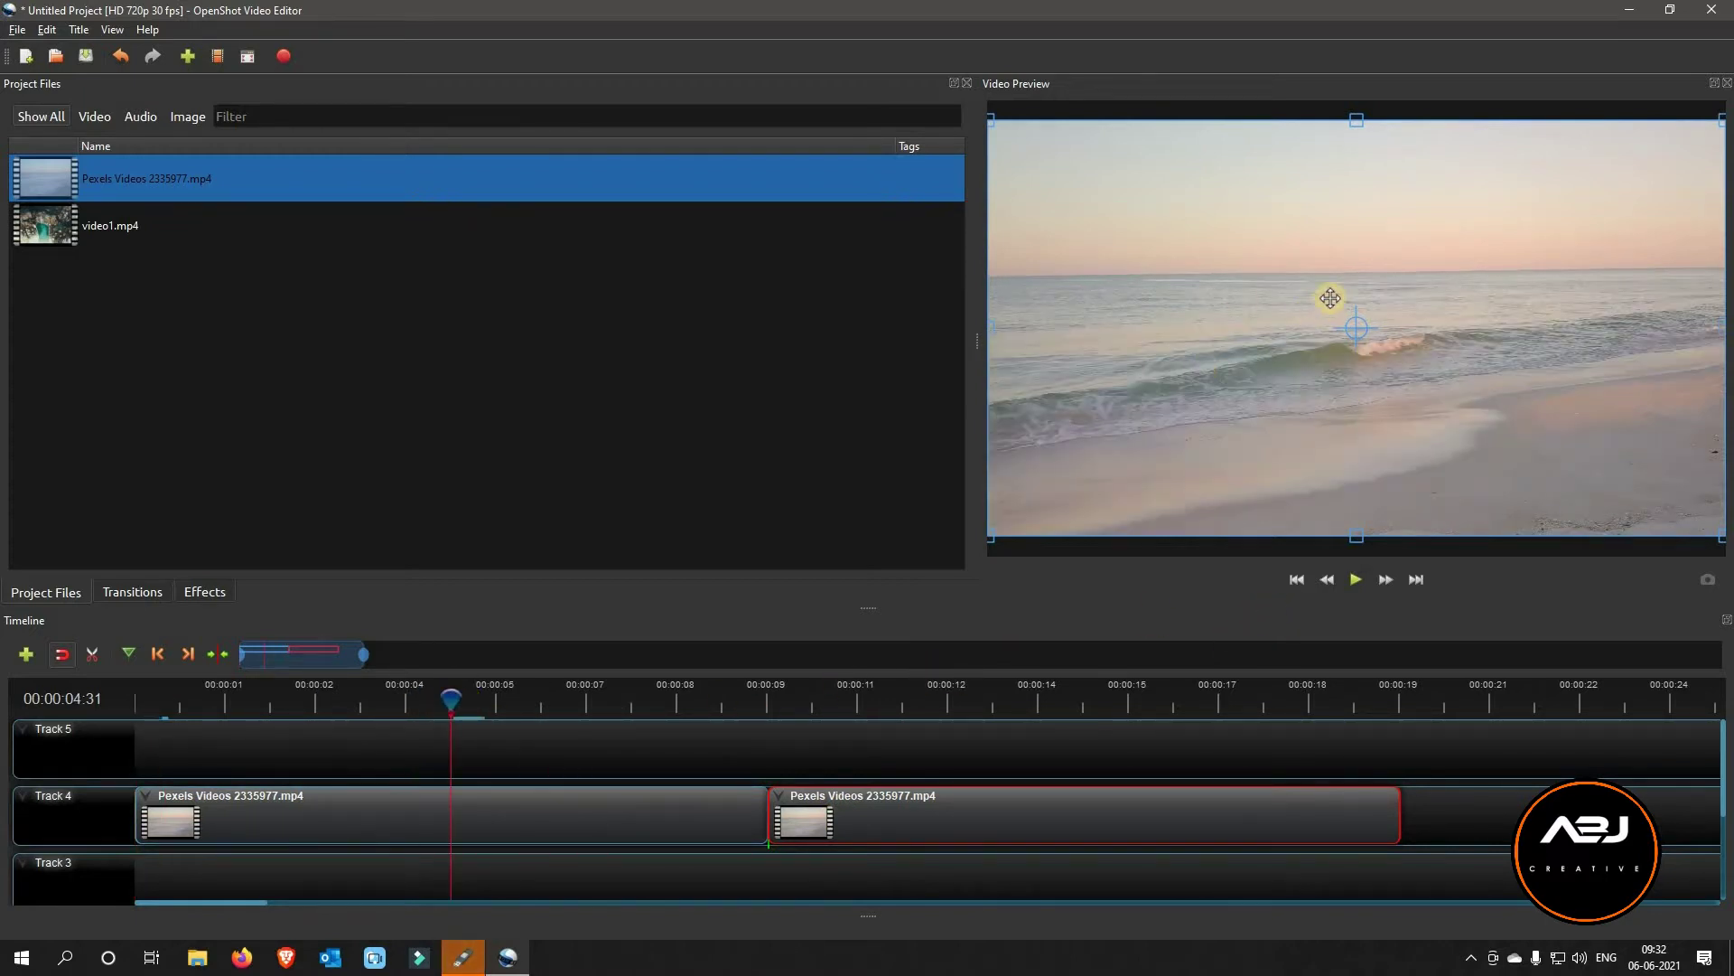
{"action": "left_click", "coordinate": [1359, 578]}
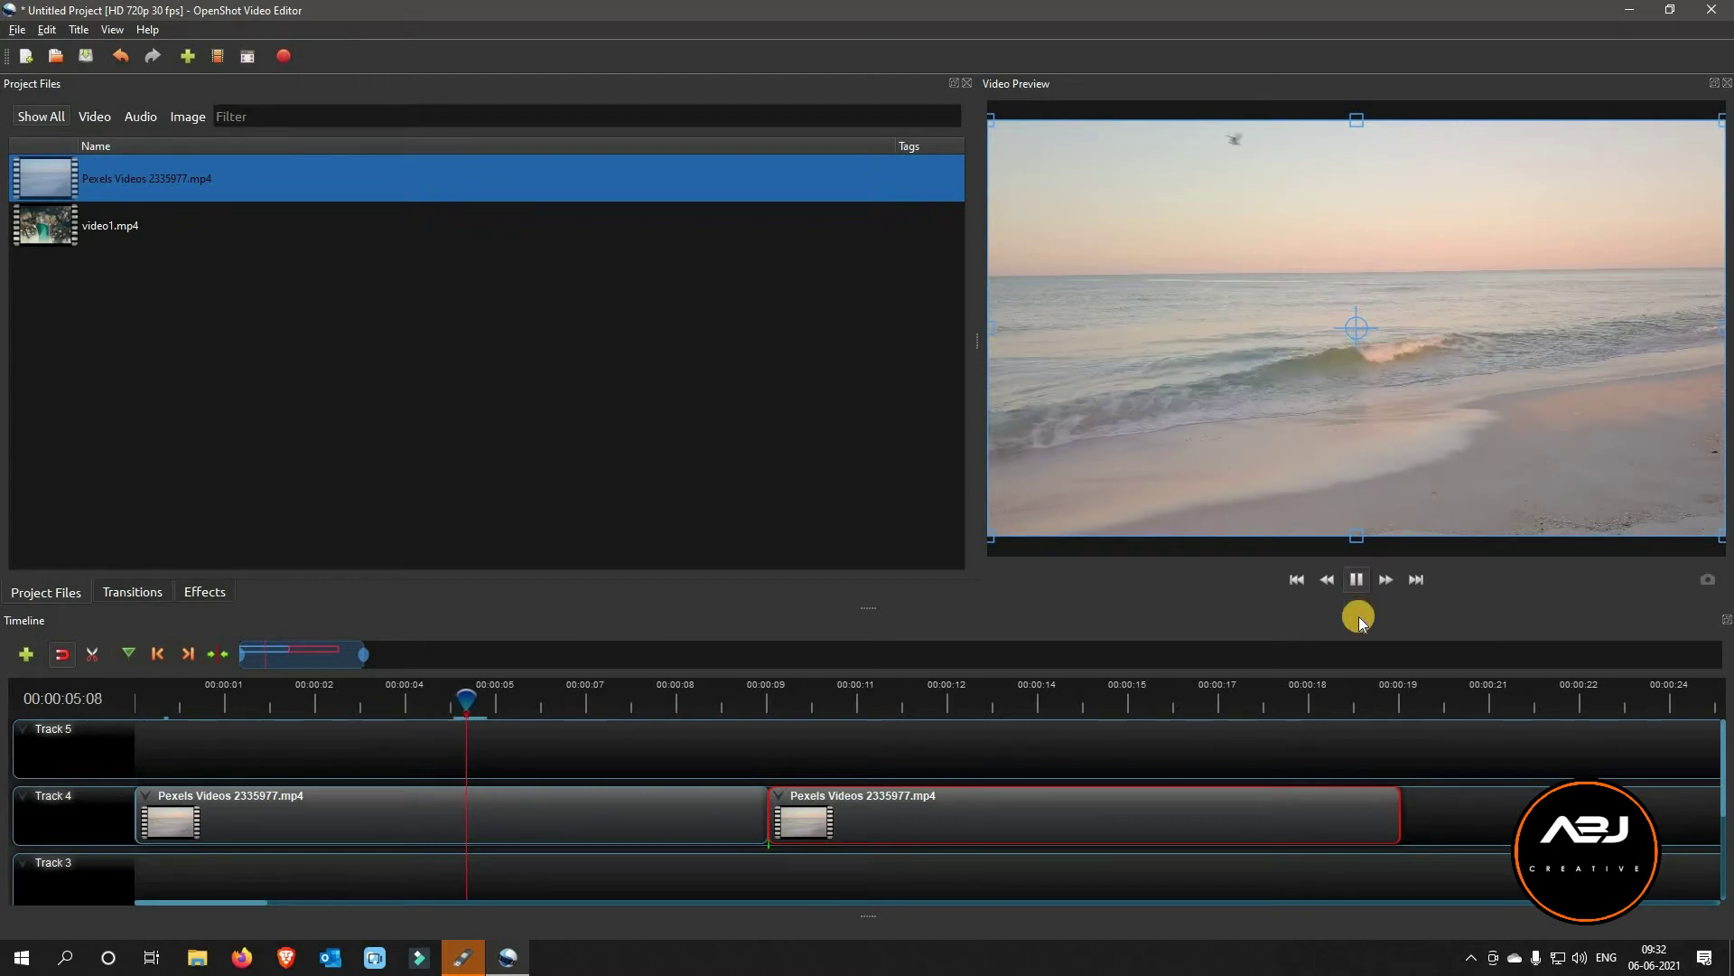
{"action": "key", "text": "space"}
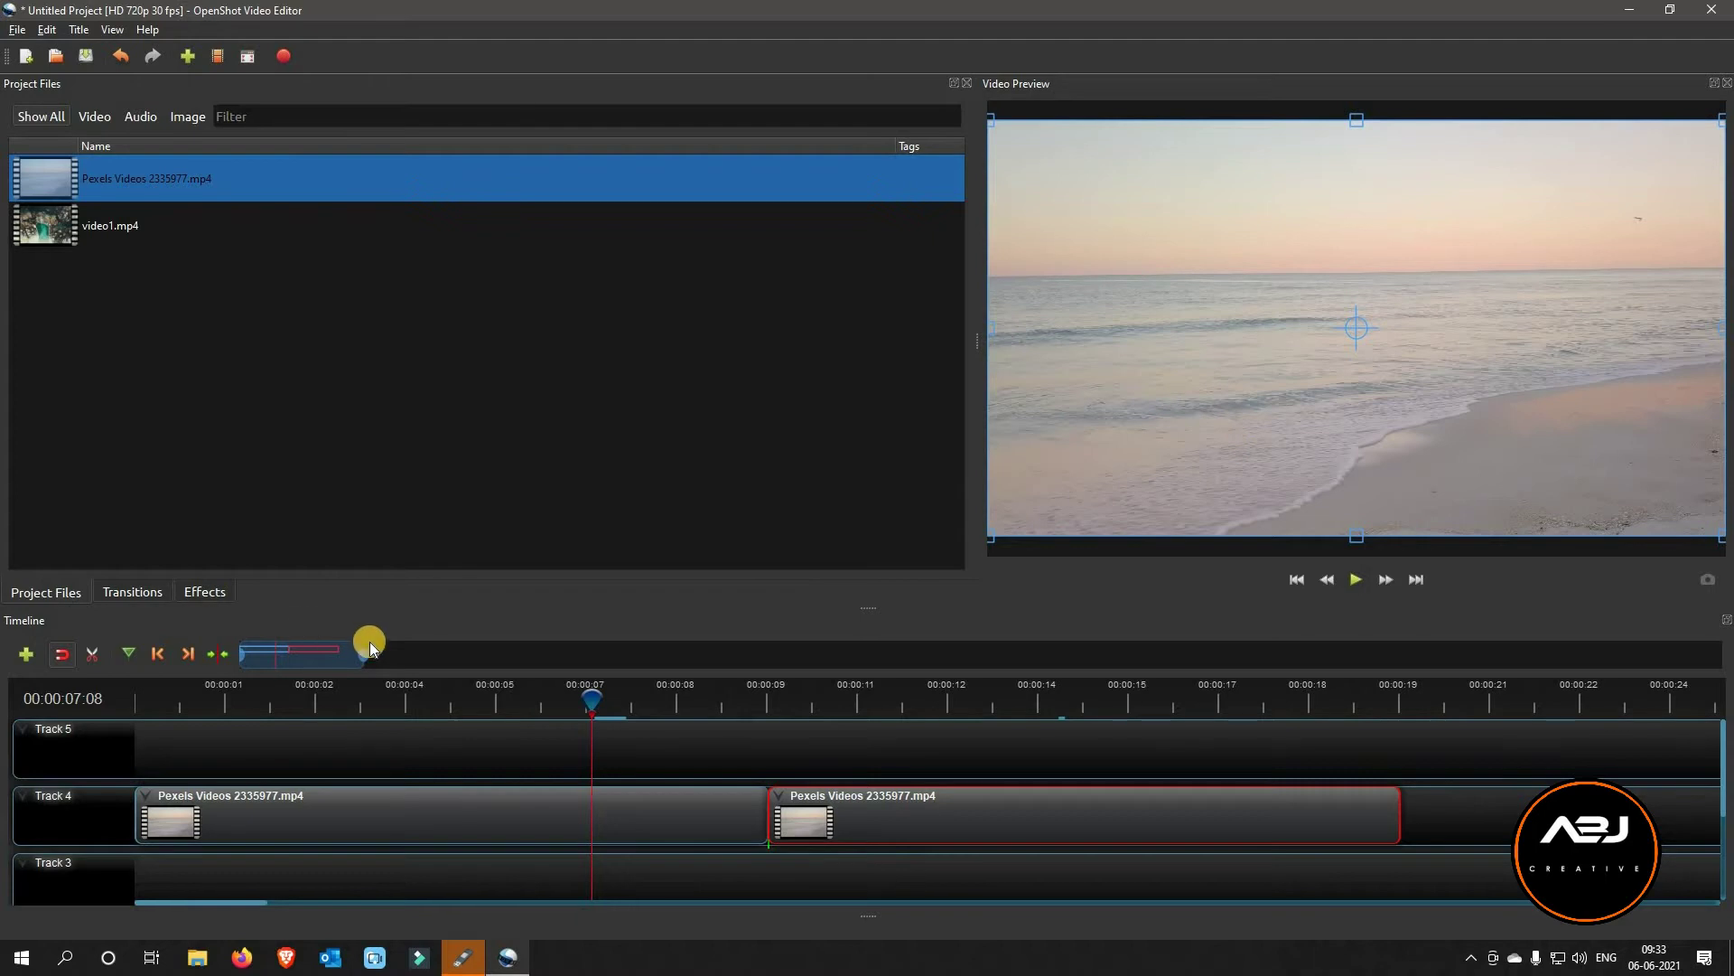
Apply the Color Saturation effect to the second Pexels clip and set its Saturation to 1.45
{"action": "left_click", "coordinate": [211, 594]}
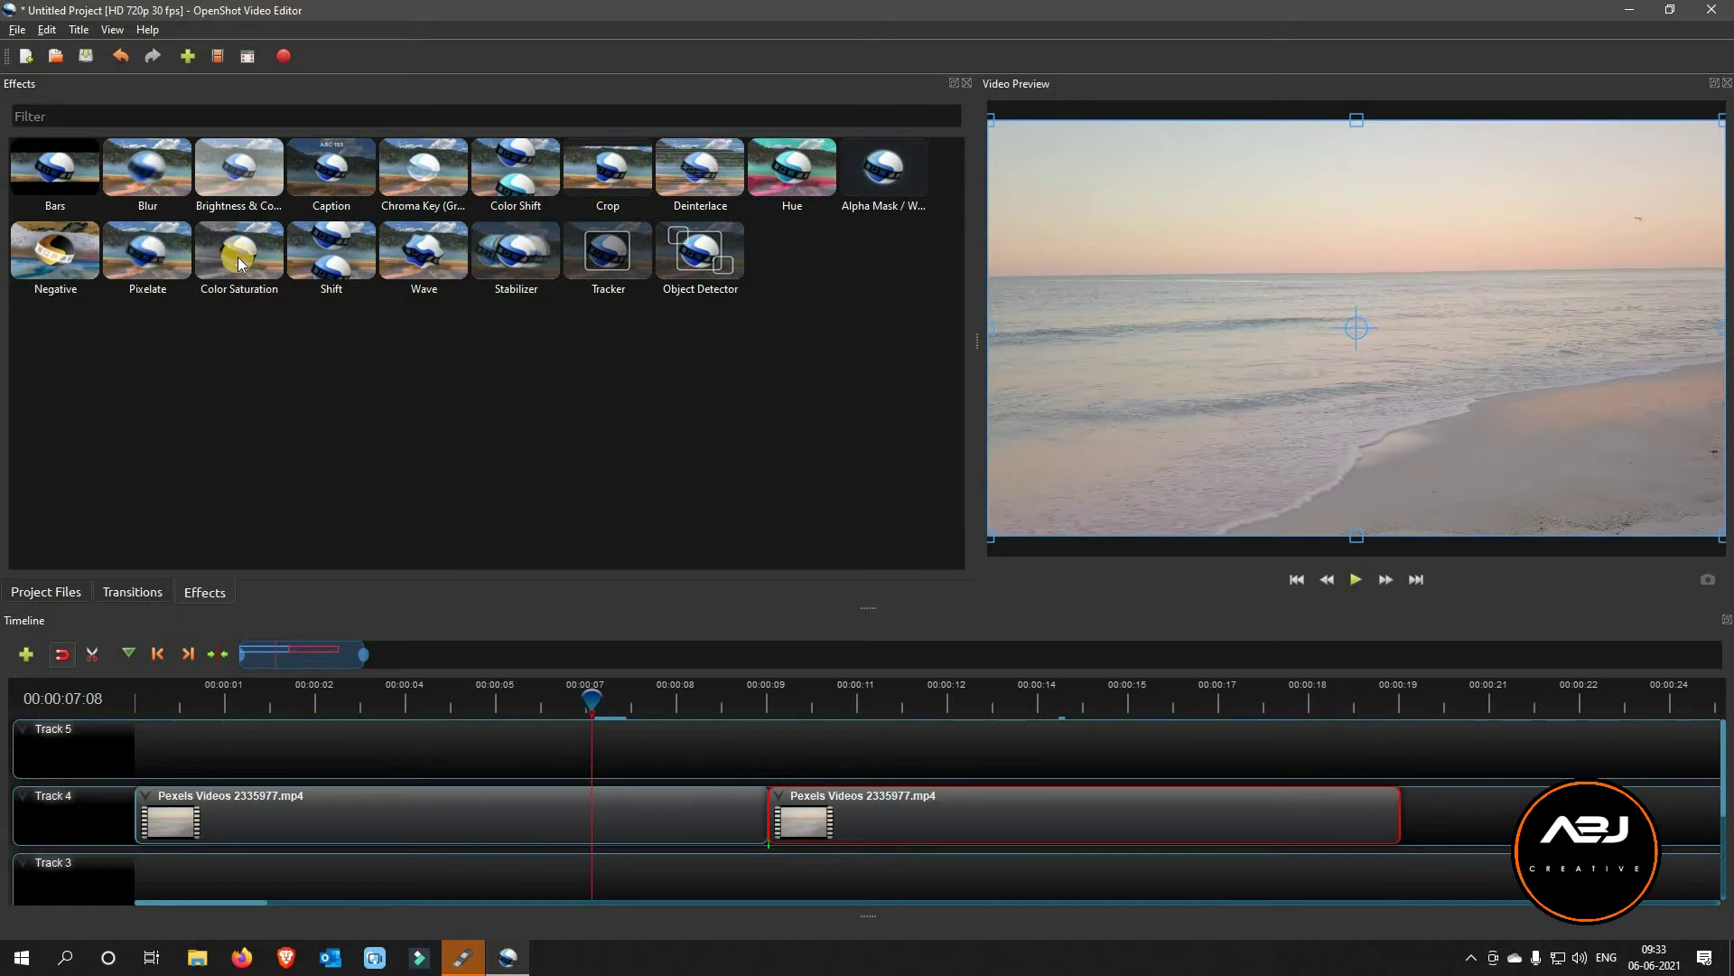
{"action": "left_click_drag", "start_coordinate": [230, 253], "coordinate": [820, 819]}
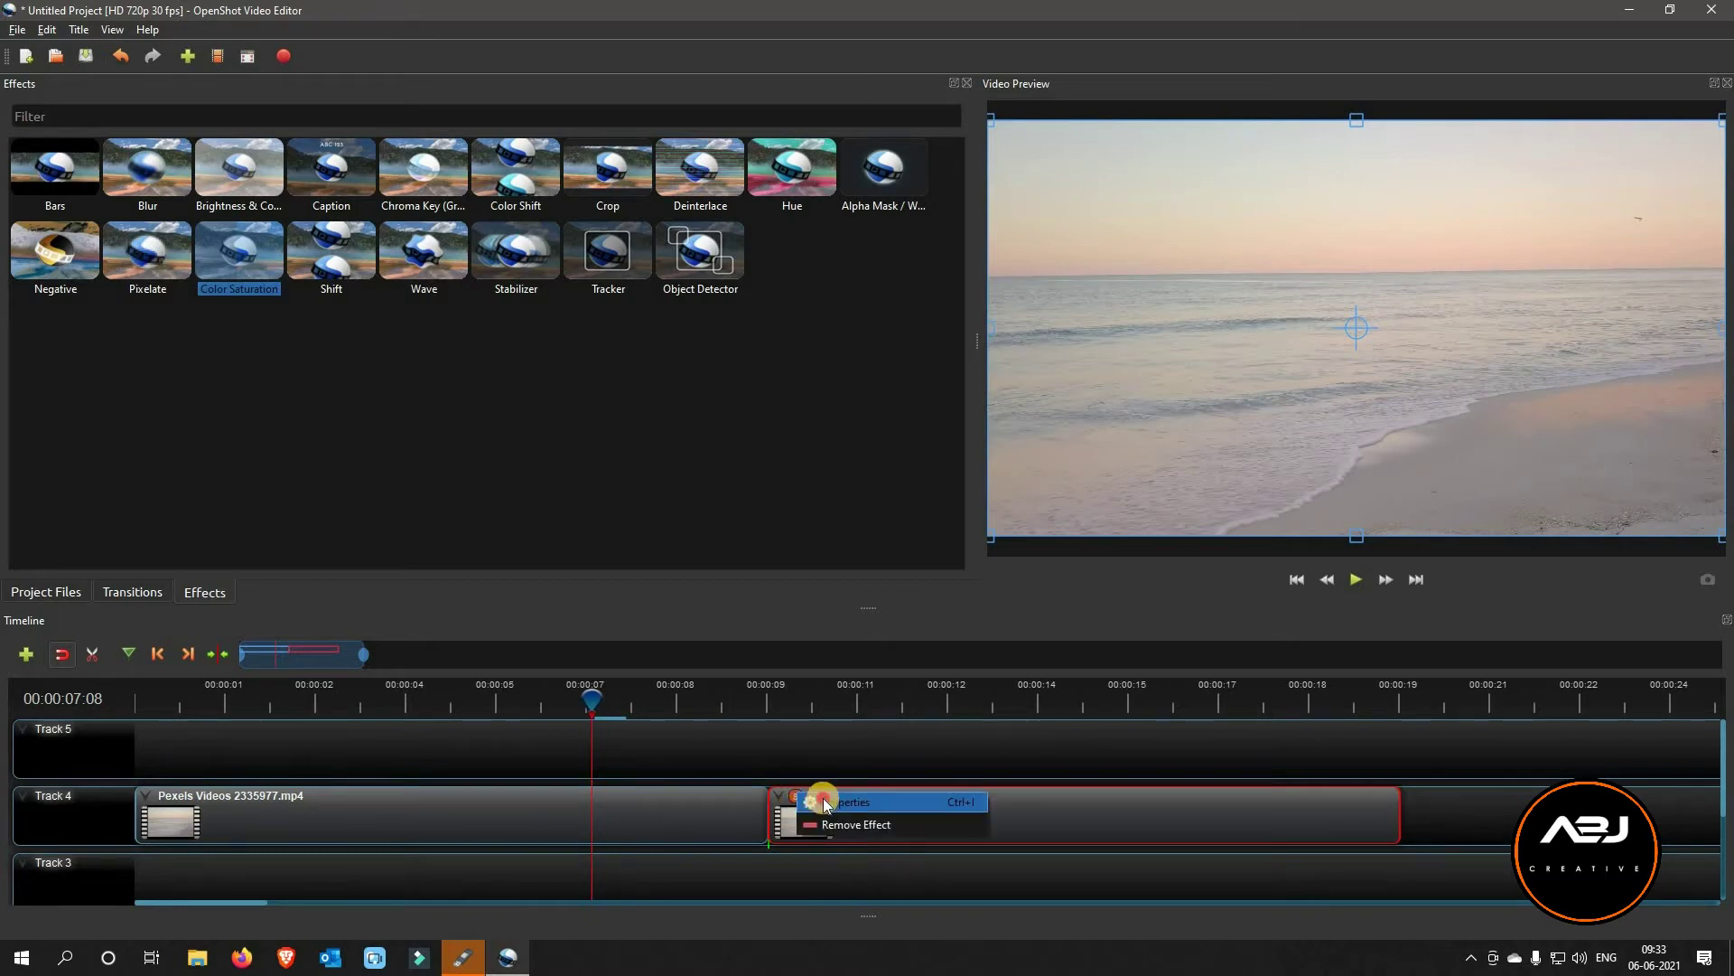
{"action": "double_click", "coordinate": [799, 799]}
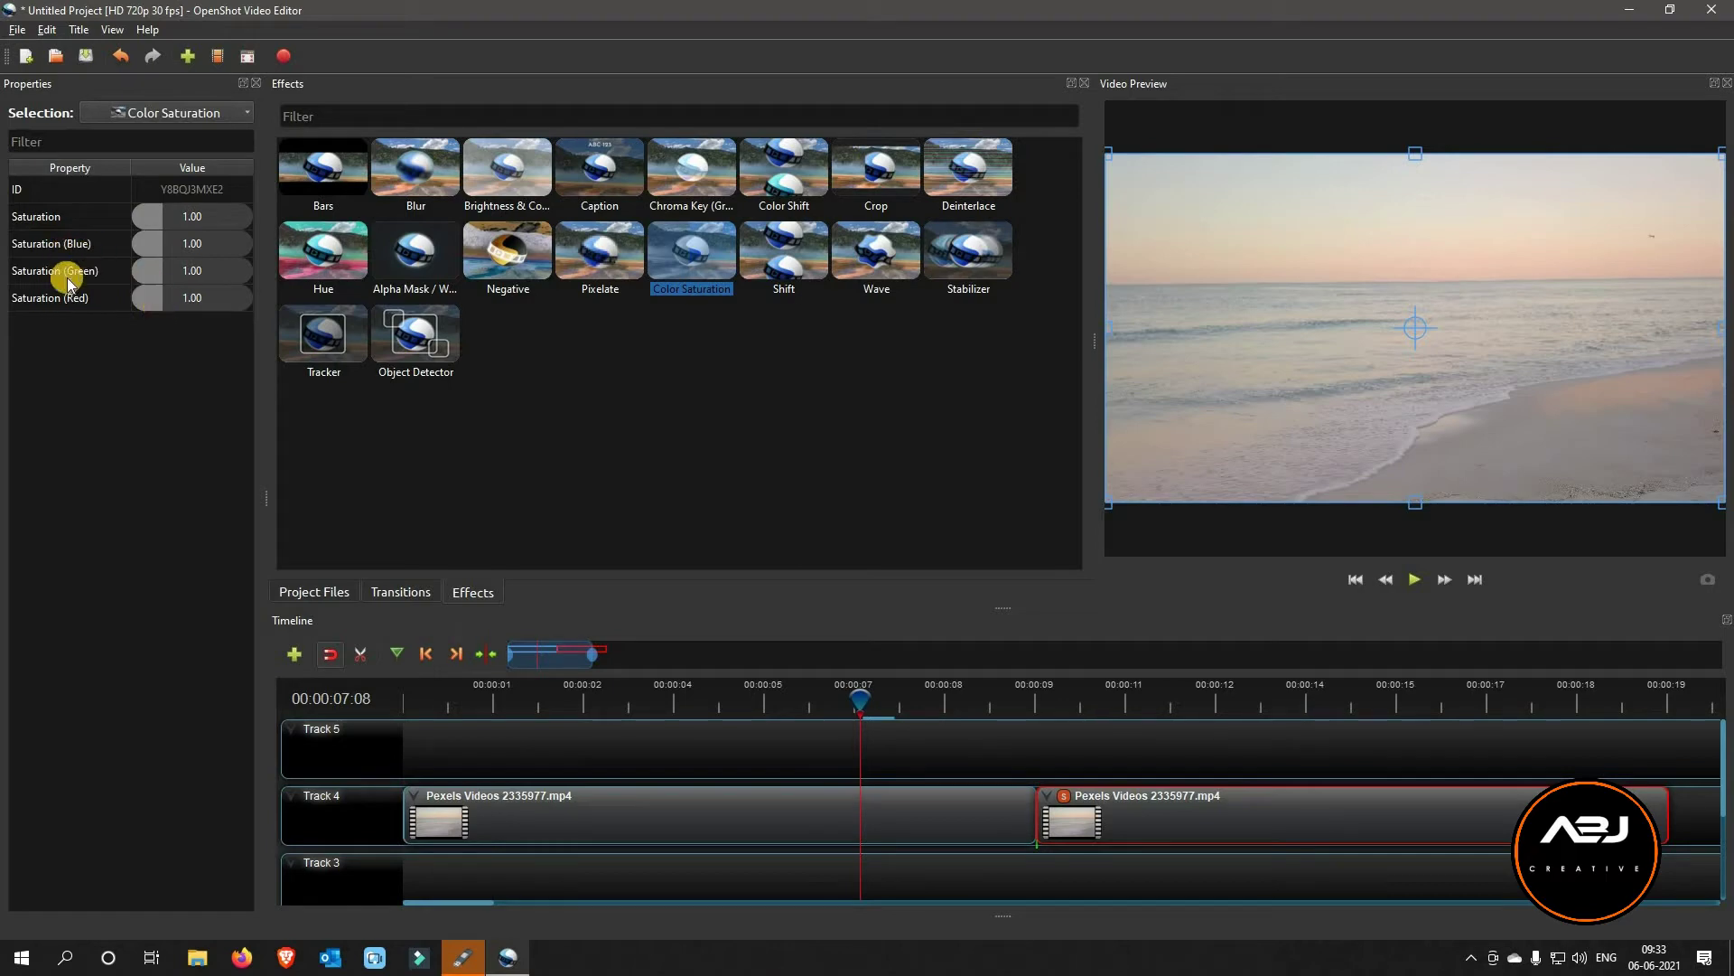
{"action": "left_click", "coordinate": [174, 224]}
{"action": "left_click_drag", "start_coordinate": [160, 221], "coordinate": [193, 226]}
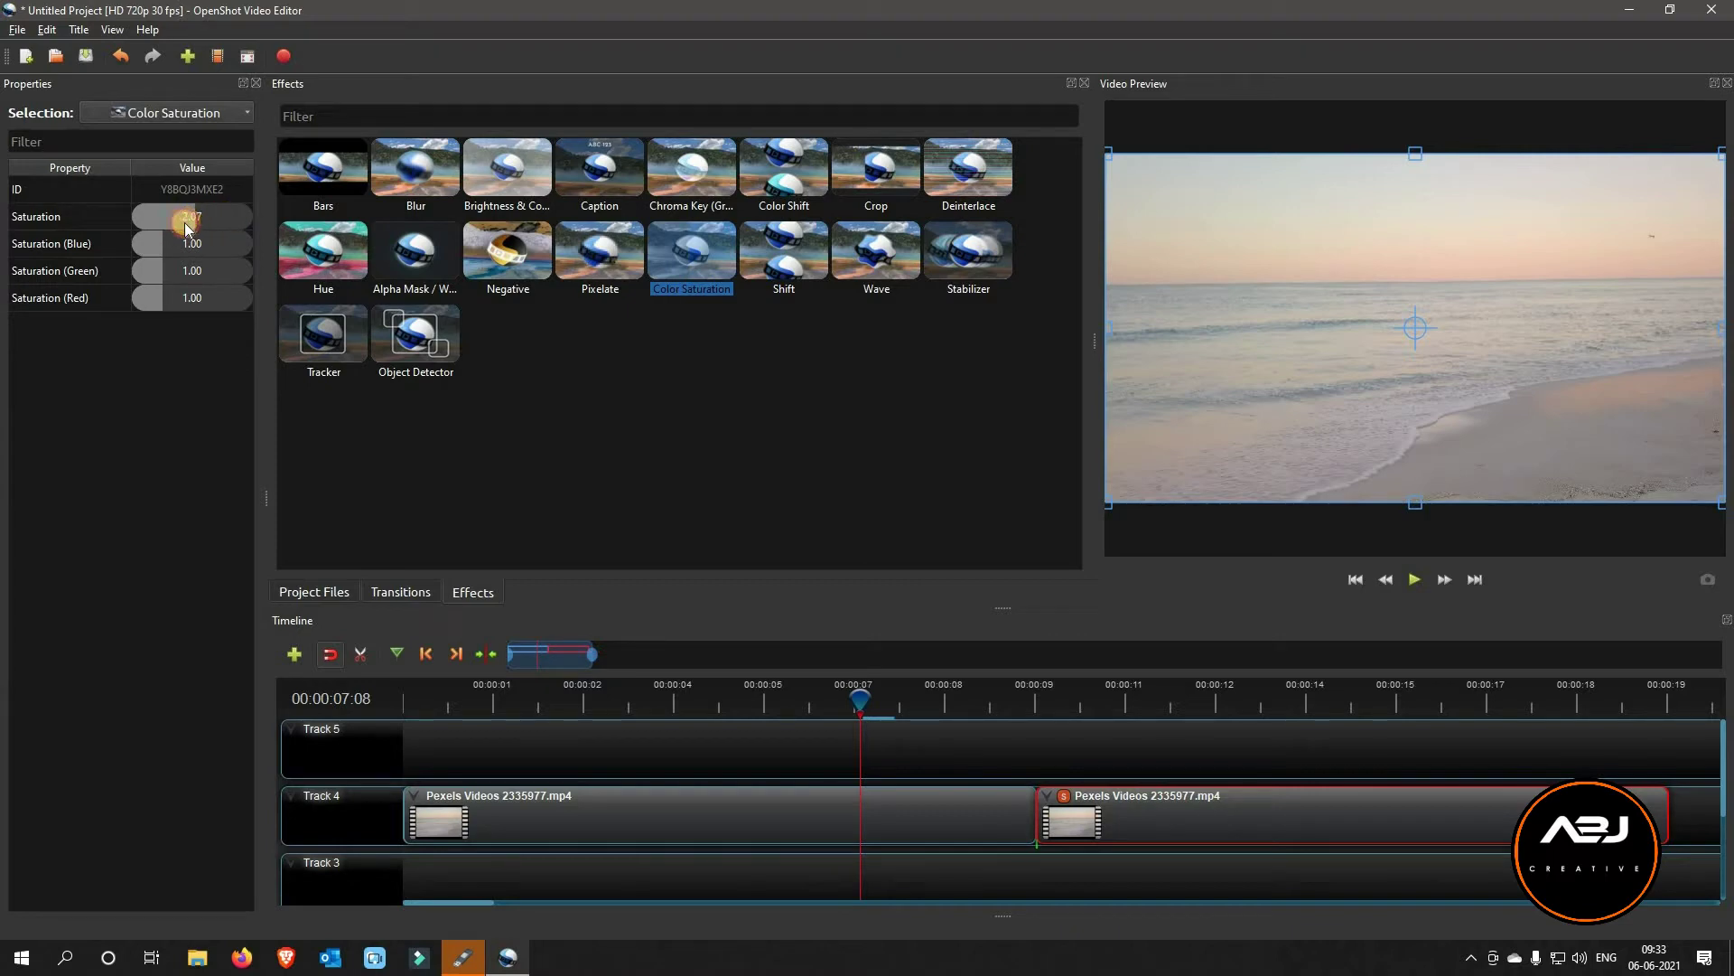
Set the effect's Saturation to 1.78 at 00:00:12:31 and play back the passage from the first clip into the second
{"action": "left_click_drag", "start_coordinate": [863, 696], "coordinate": [1225, 696]}
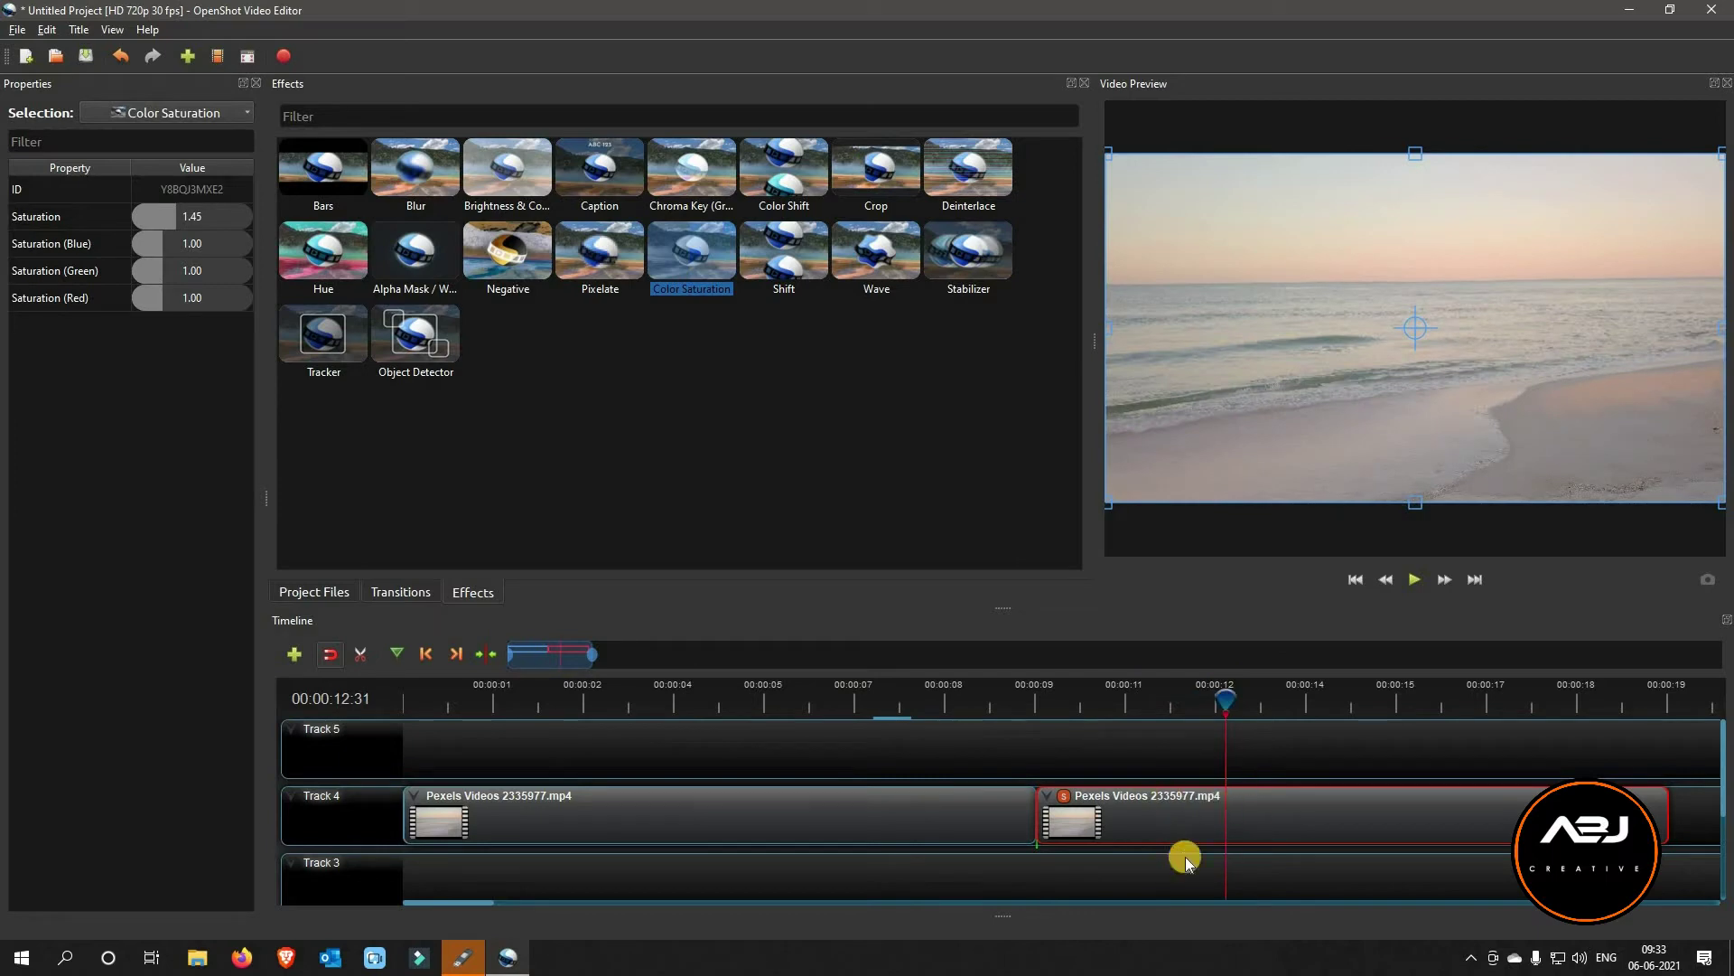
{"action": "left_click_drag", "start_coordinate": [175, 213], "coordinate": [196, 220]}
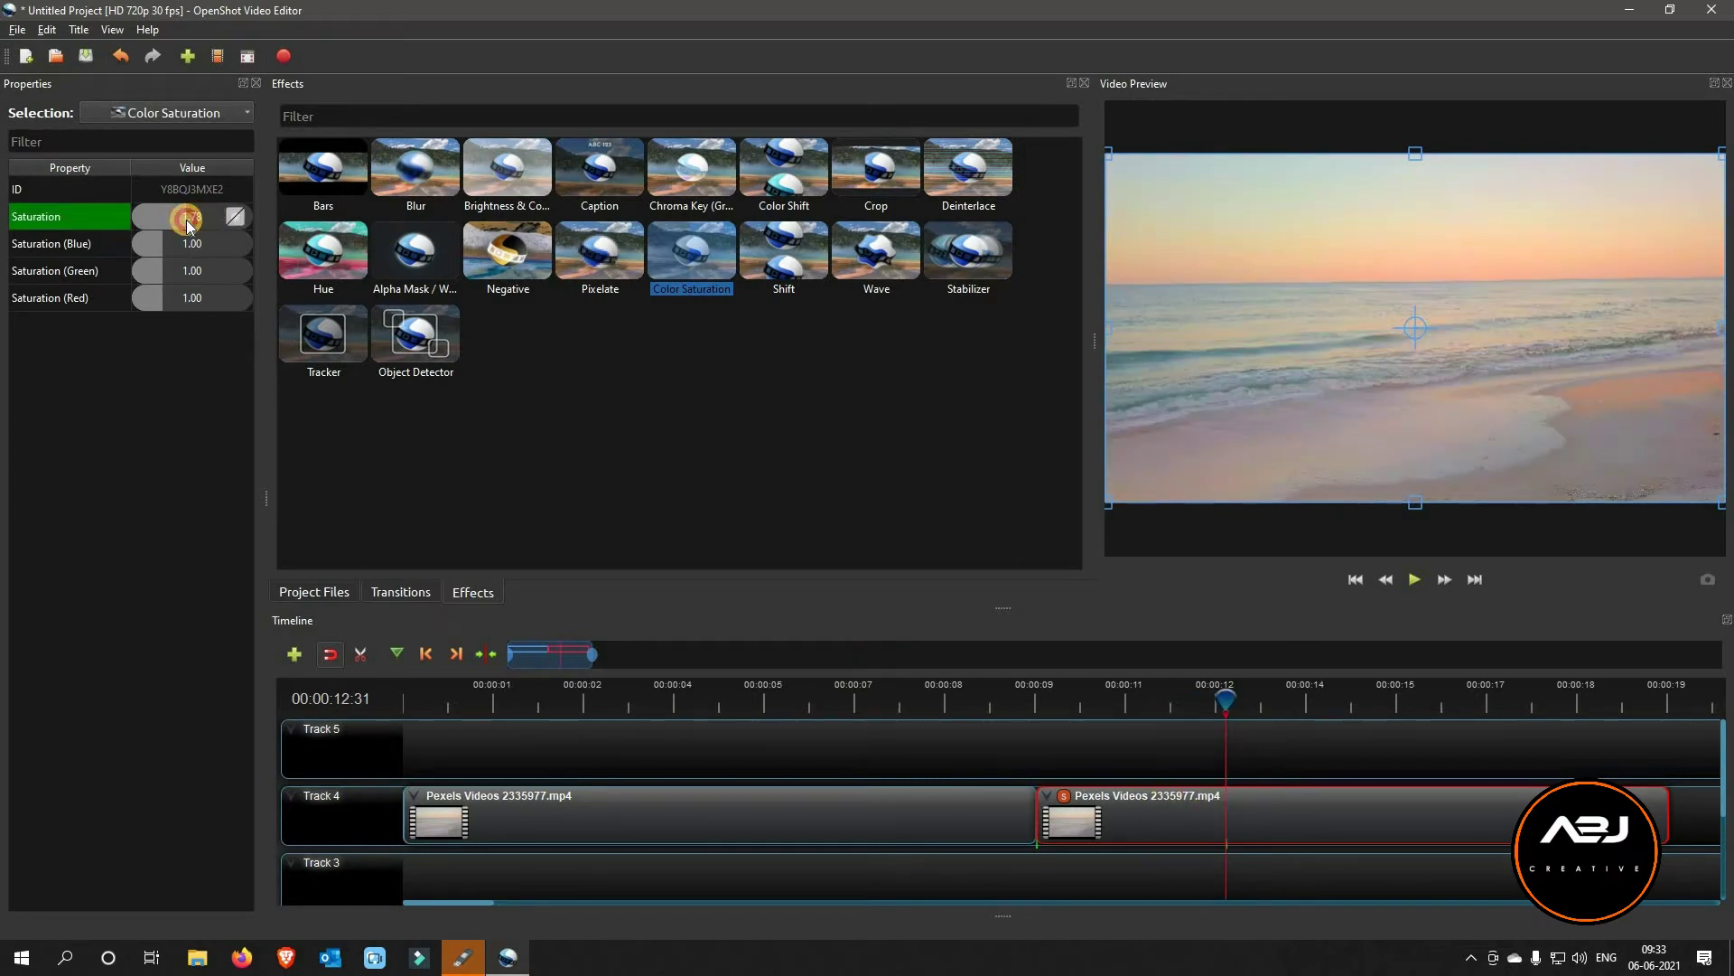
{"action": "left_click", "coordinate": [1416, 583]}
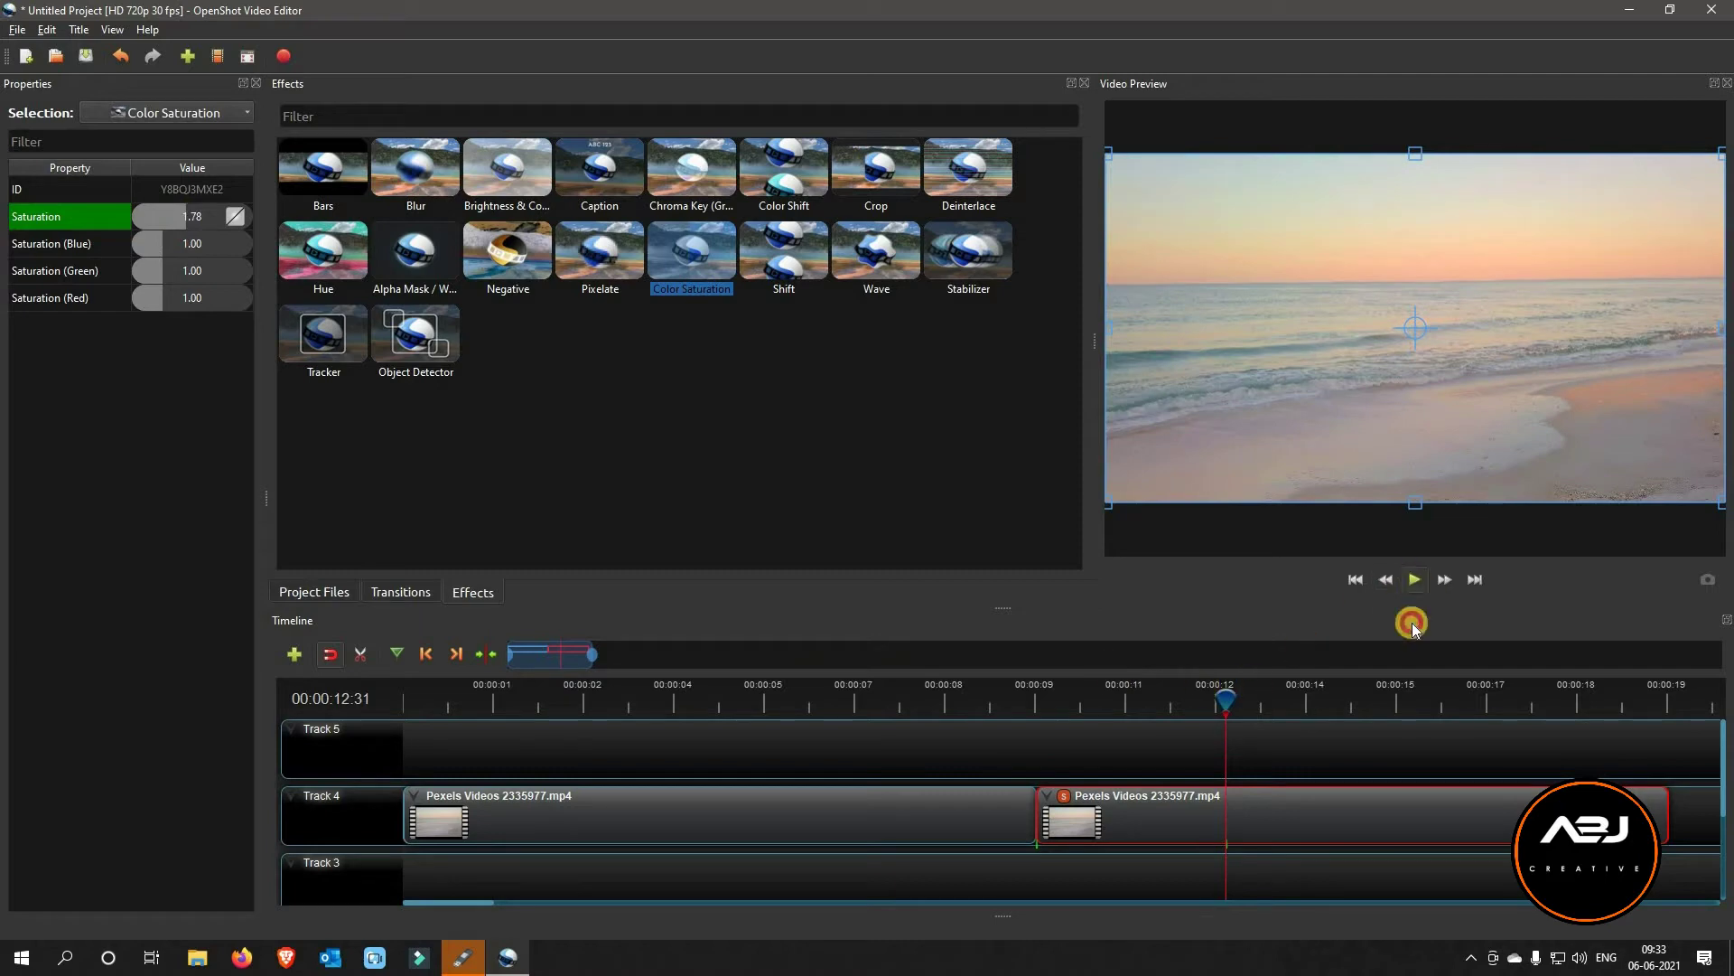
{"action": "key", "text": "space"}
{"action": "left_click_drag", "start_coordinate": [1282, 698], "coordinate": [972, 698]}
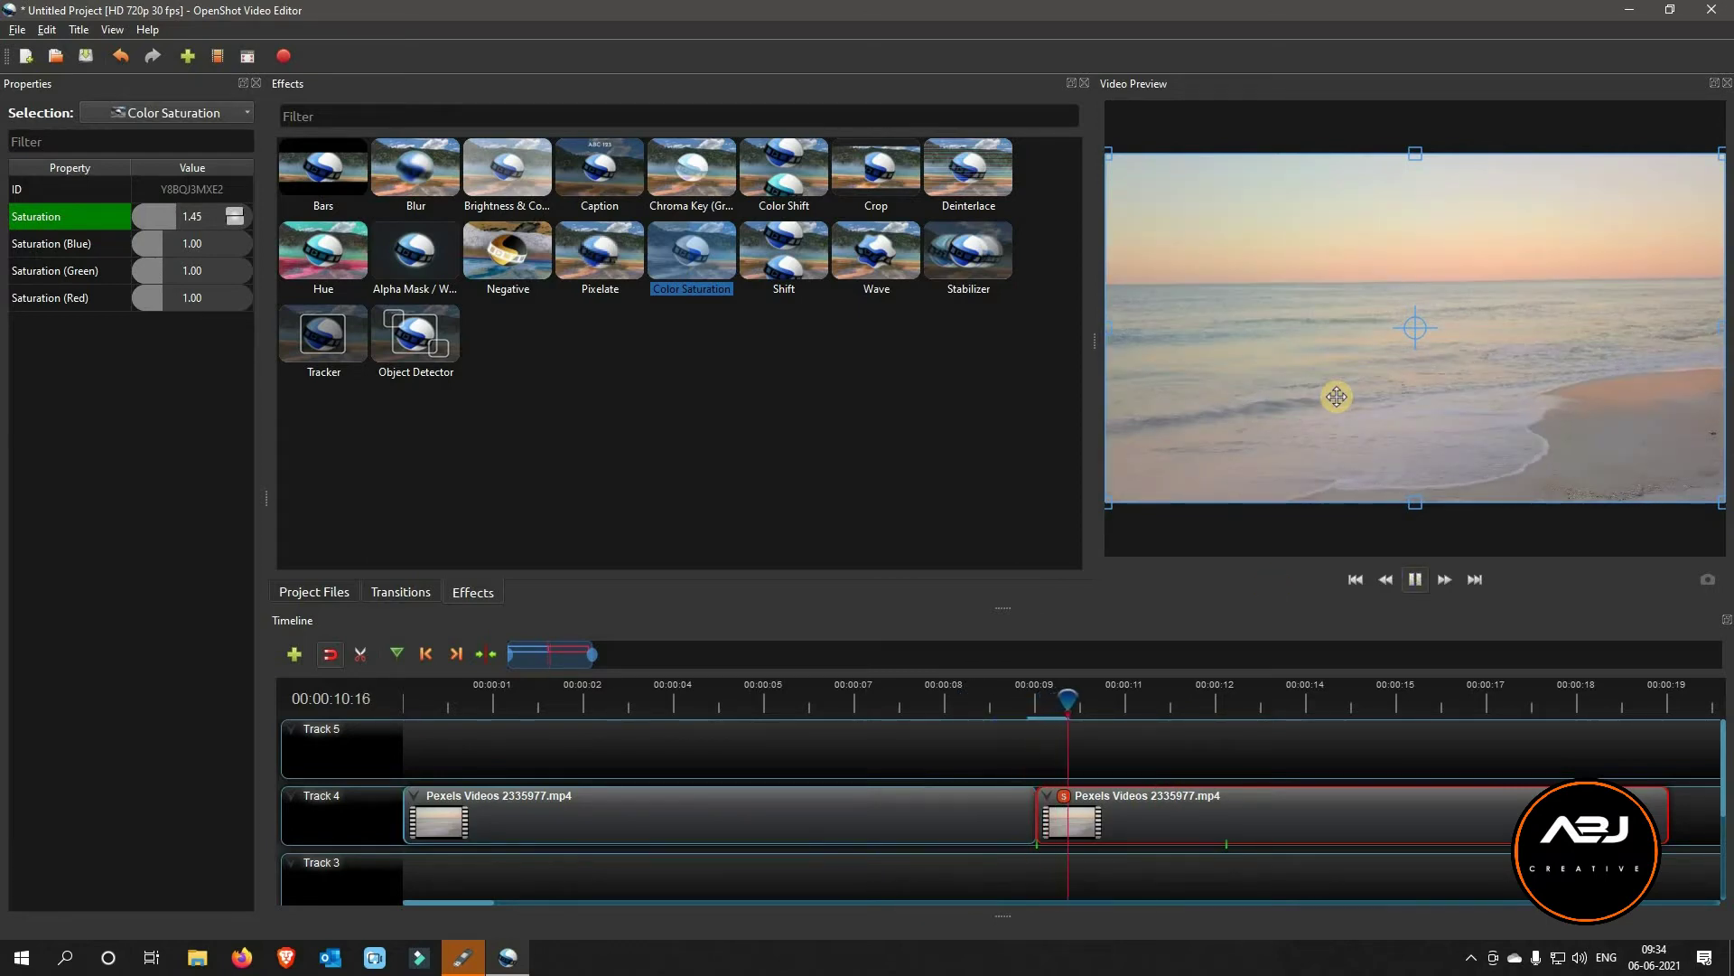
{"action": "key", "text": "space"}
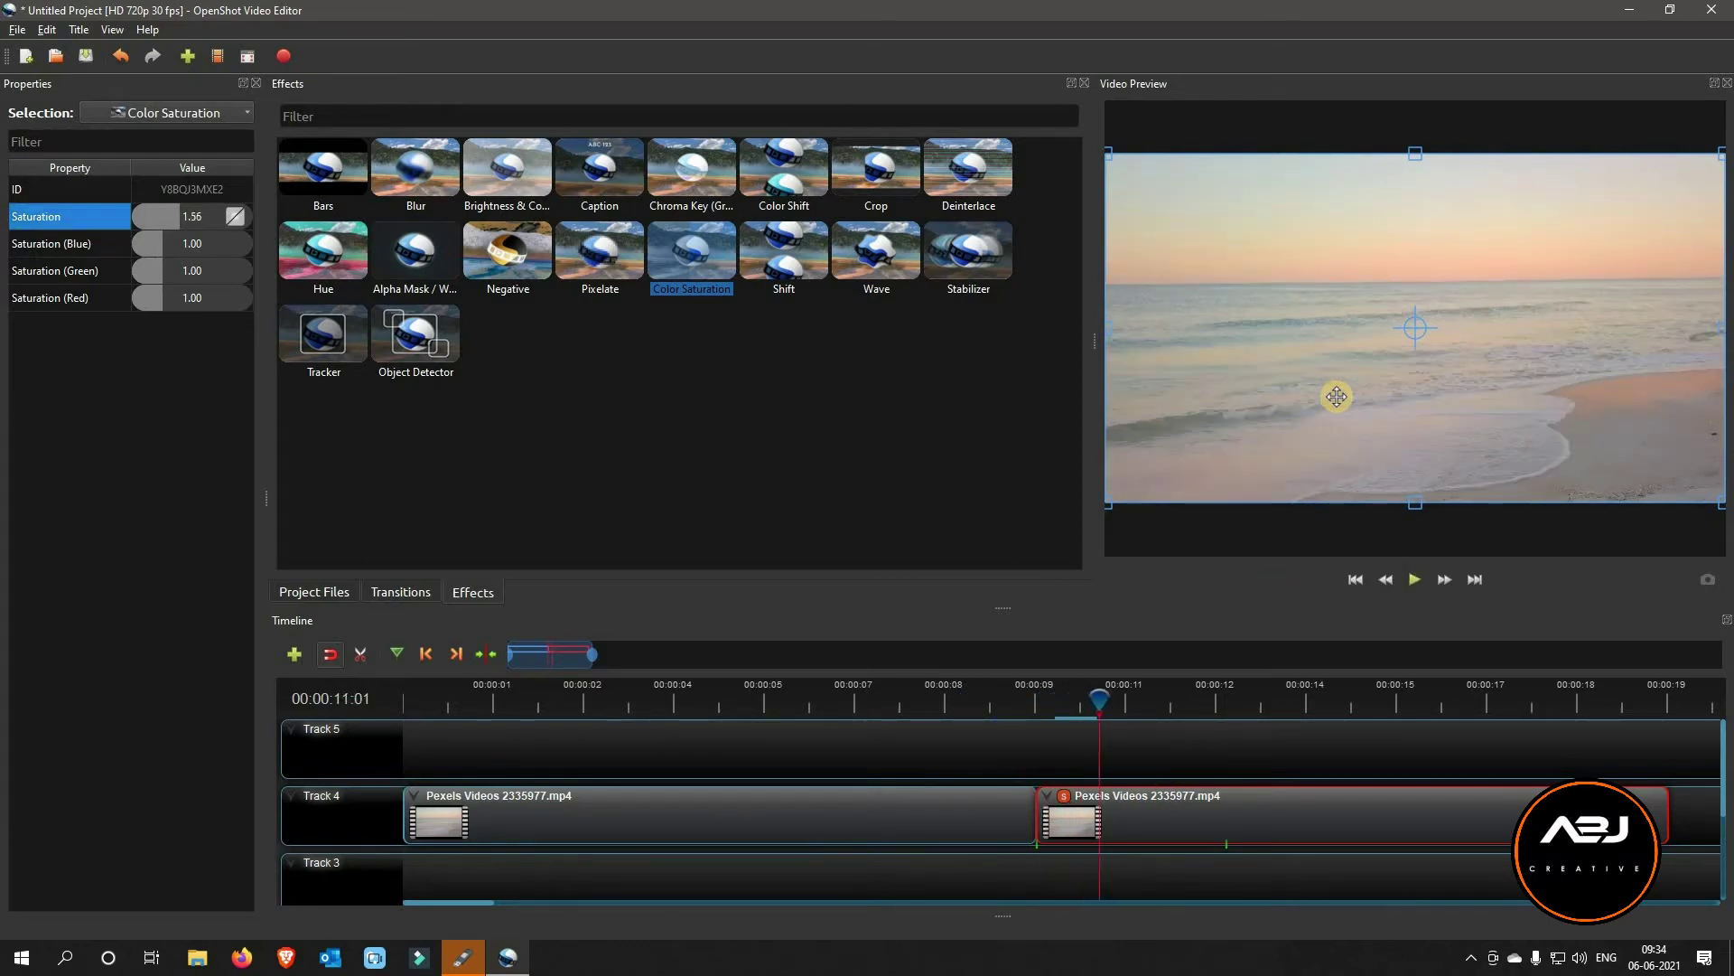
Set the effect's Saturation to 2.37 and Saturation (Red) to 1.16 at 00:00:11:01
{"action": "left_click", "coordinate": [180, 221]}
{"action": "left_click_drag", "start_coordinate": [191, 221], "coordinate": [201, 217]}
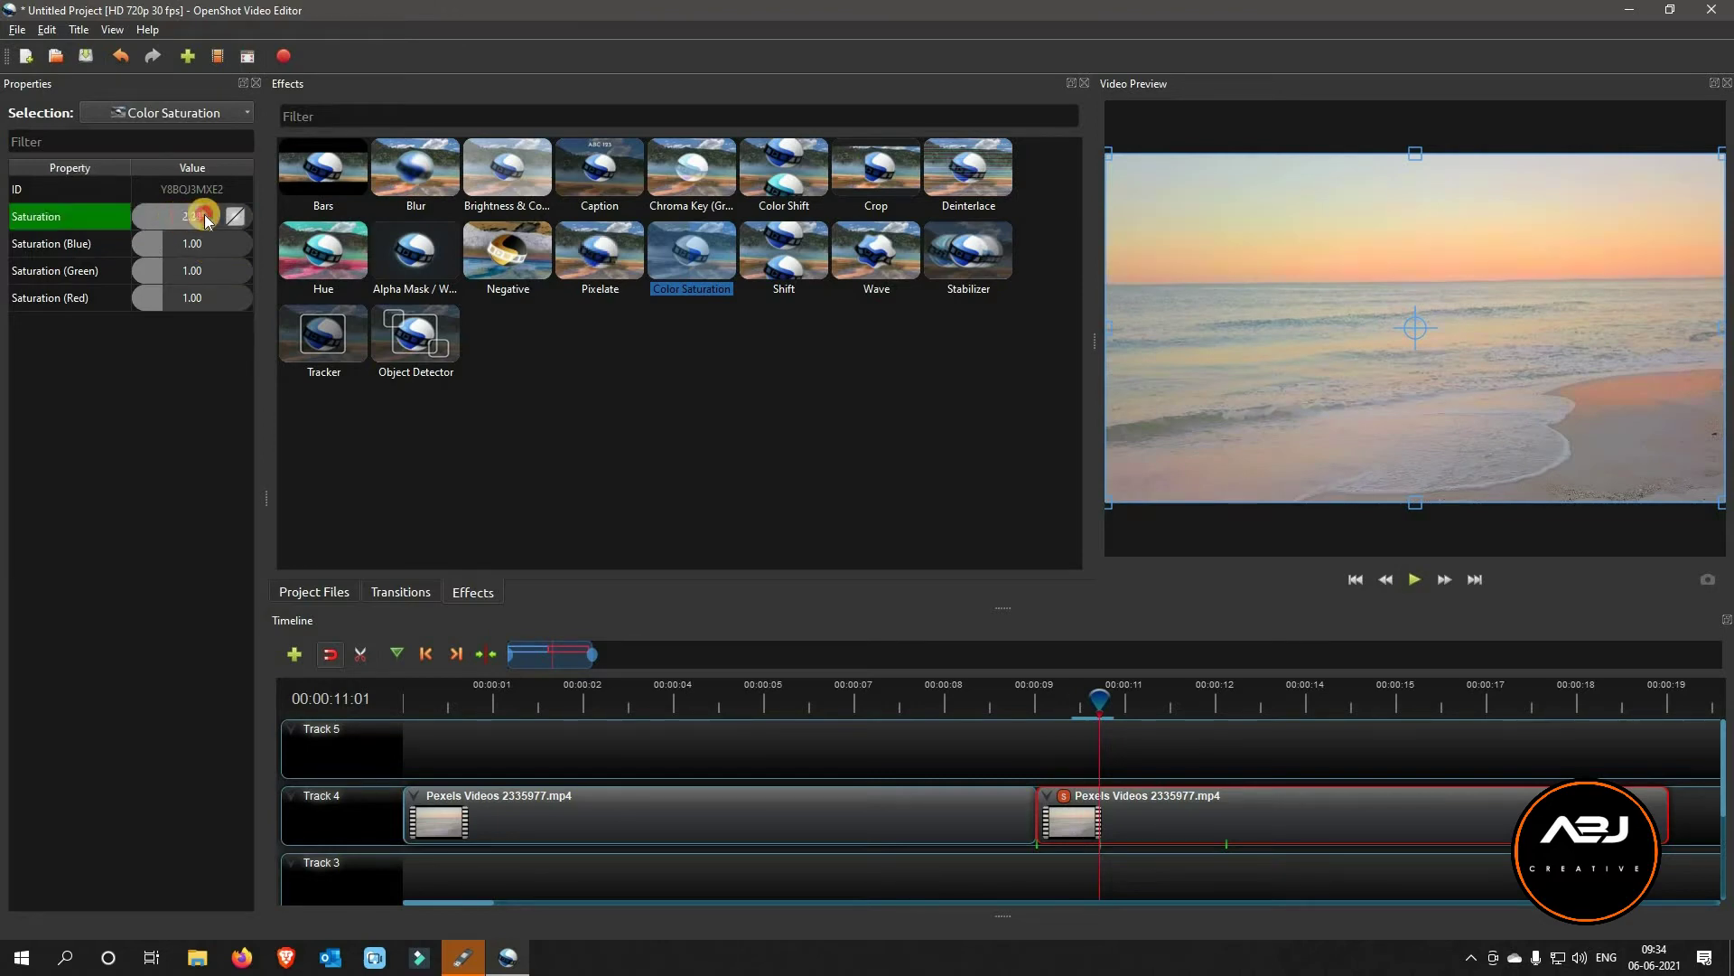
{"action": "mouse_move", "coordinate": [164, 296]}
{"action": "left_mouse_down"}
{"action": "mouse_move", "coordinate": [185, 307]}
{"action": "mouse_move", "coordinate": [167, 300]}
{"action": "left_mouse_up"}
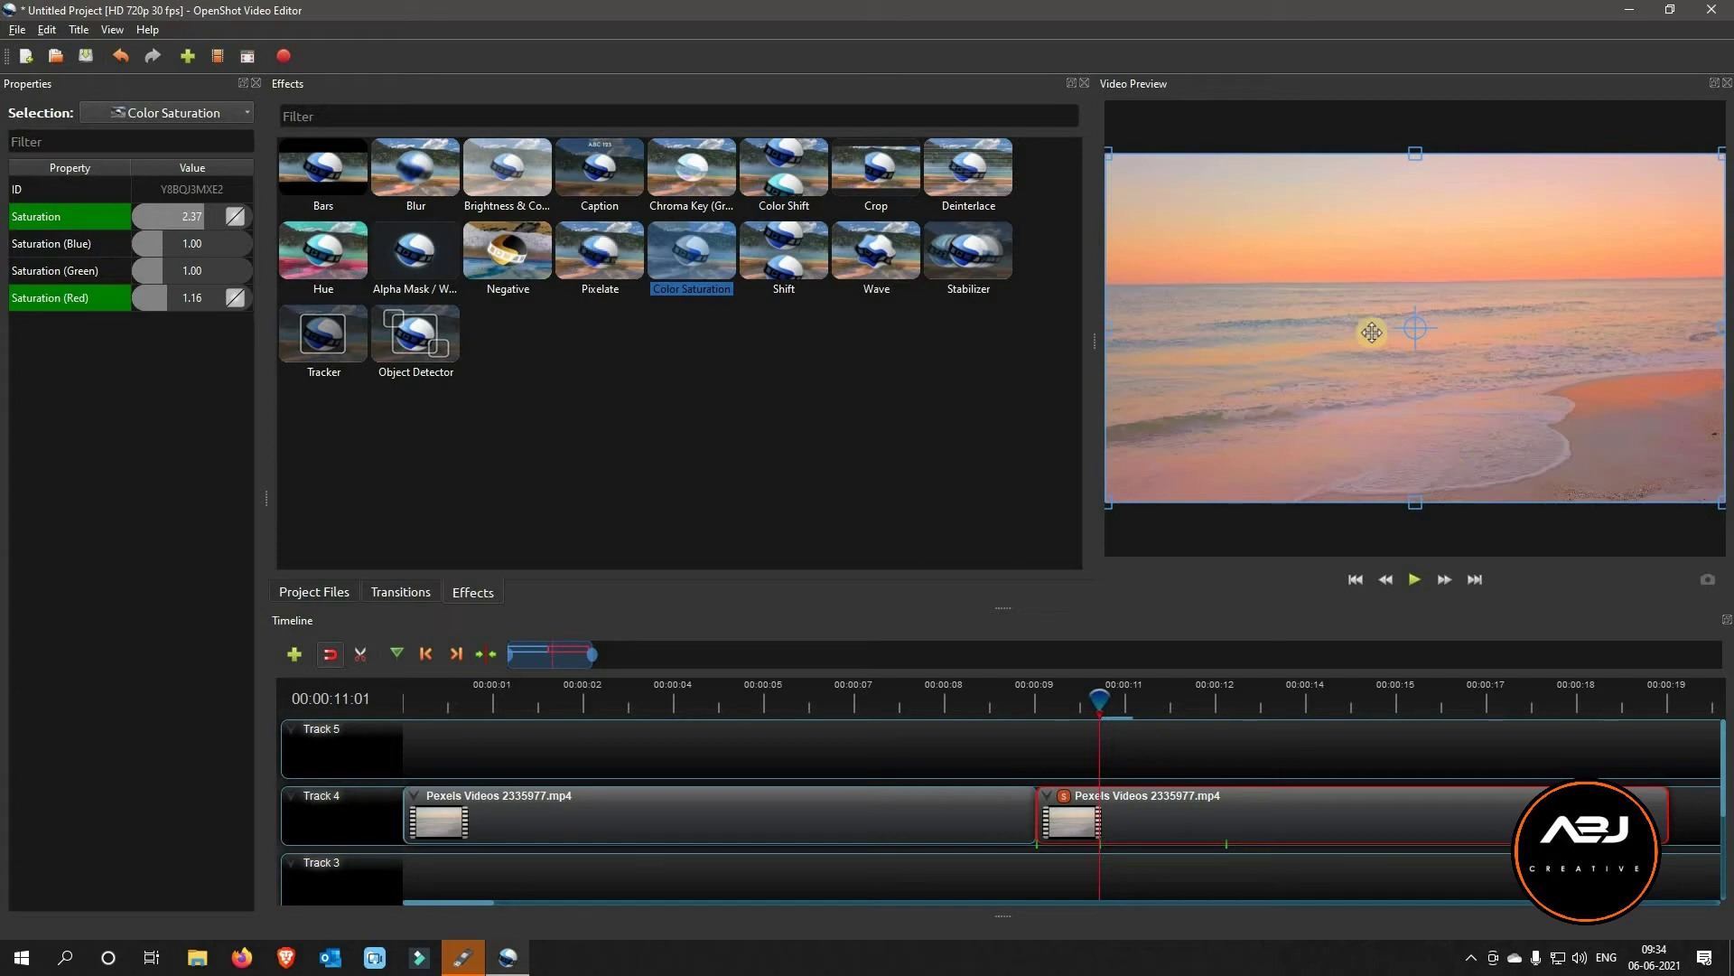
Play back the timeline from 00:00:08:17 through the second Pexels clip to compare the colours
{"action": "left_click_drag", "start_coordinate": [1100, 694], "coordinate": [942, 703]}
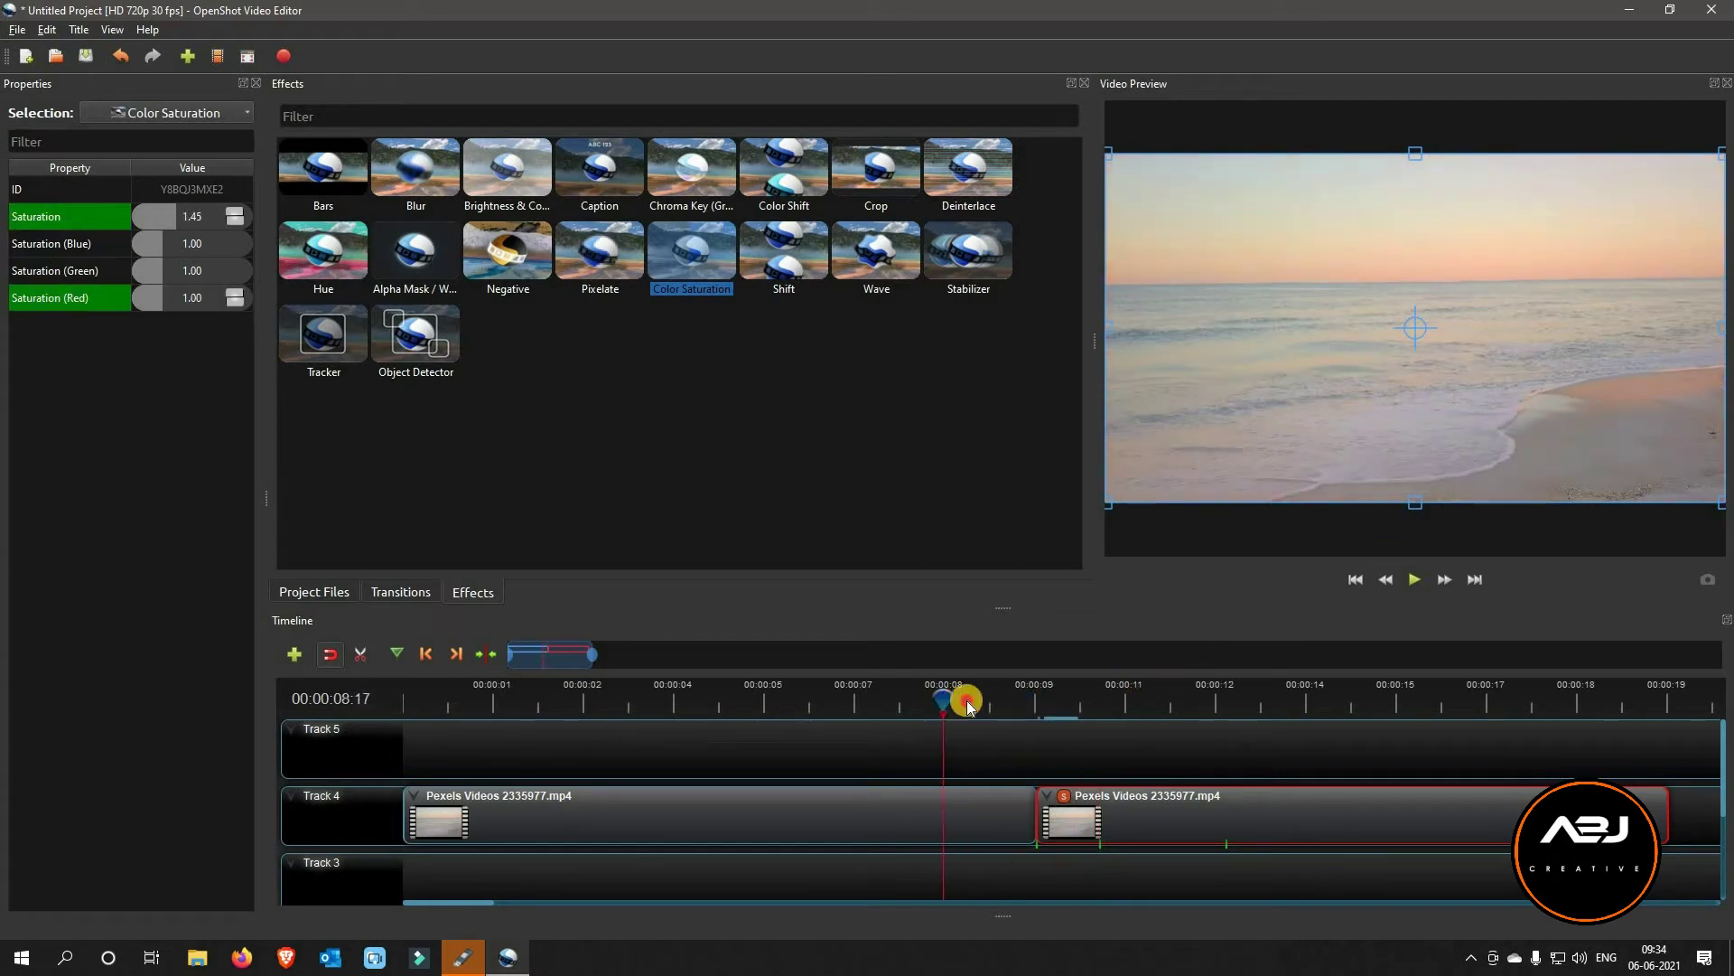
{"action": "key", "text": "space"}
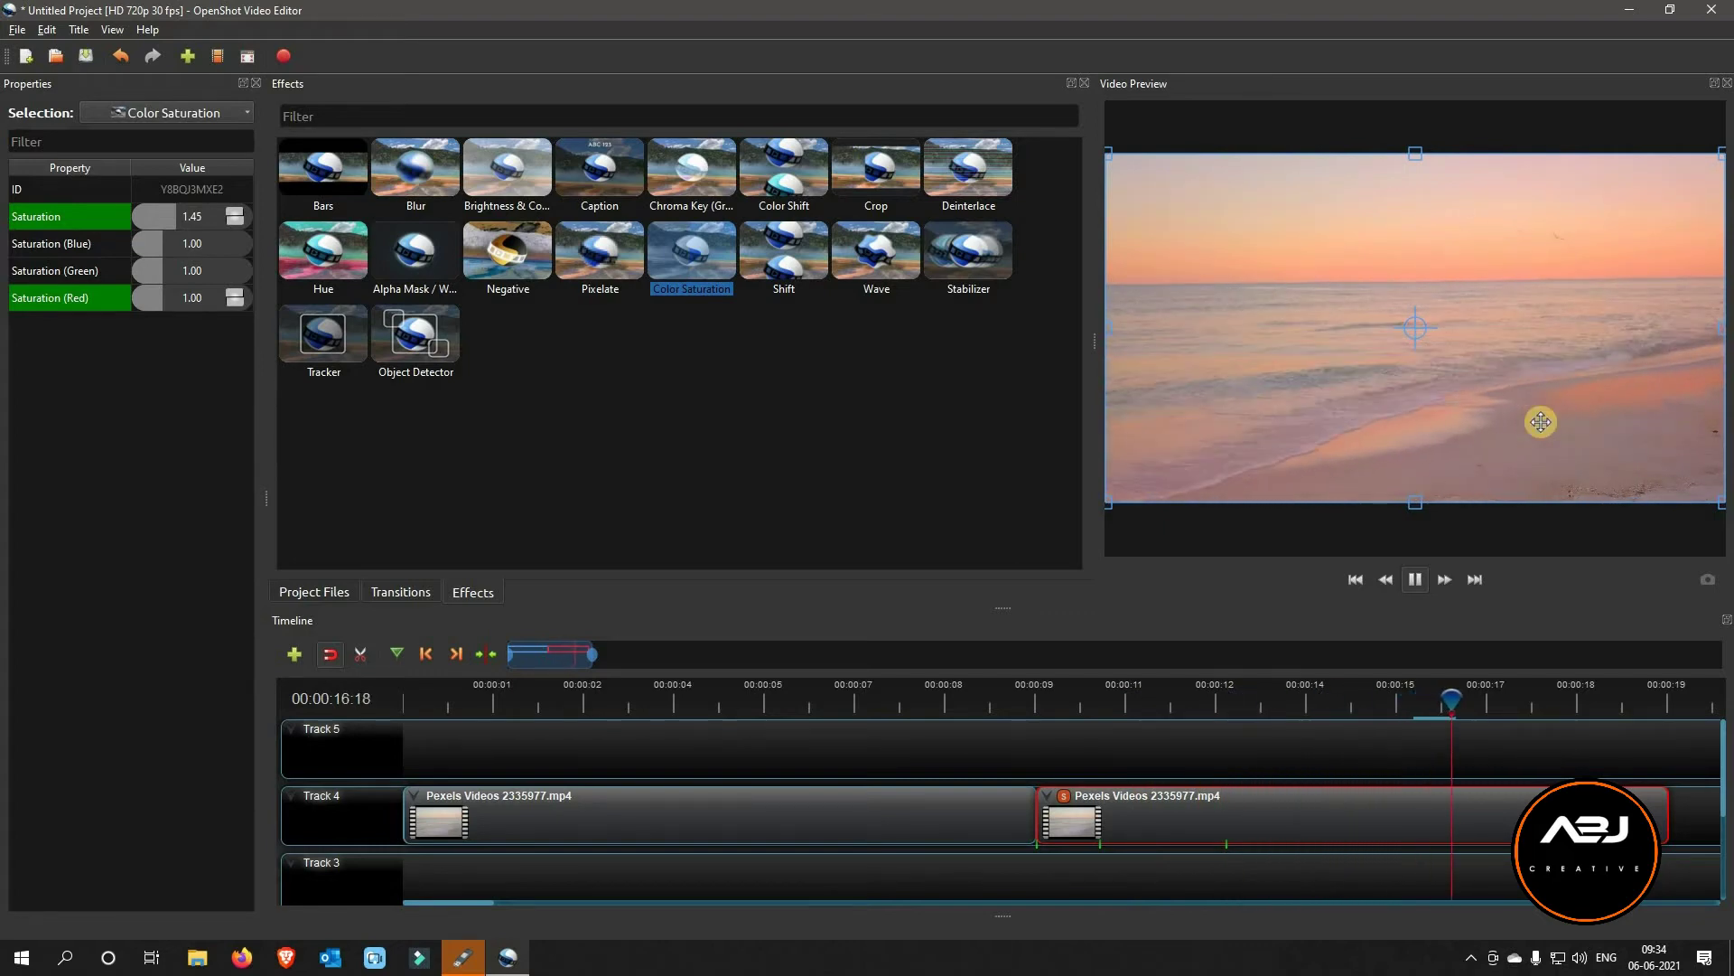
{"action": "key", "text": "space"}
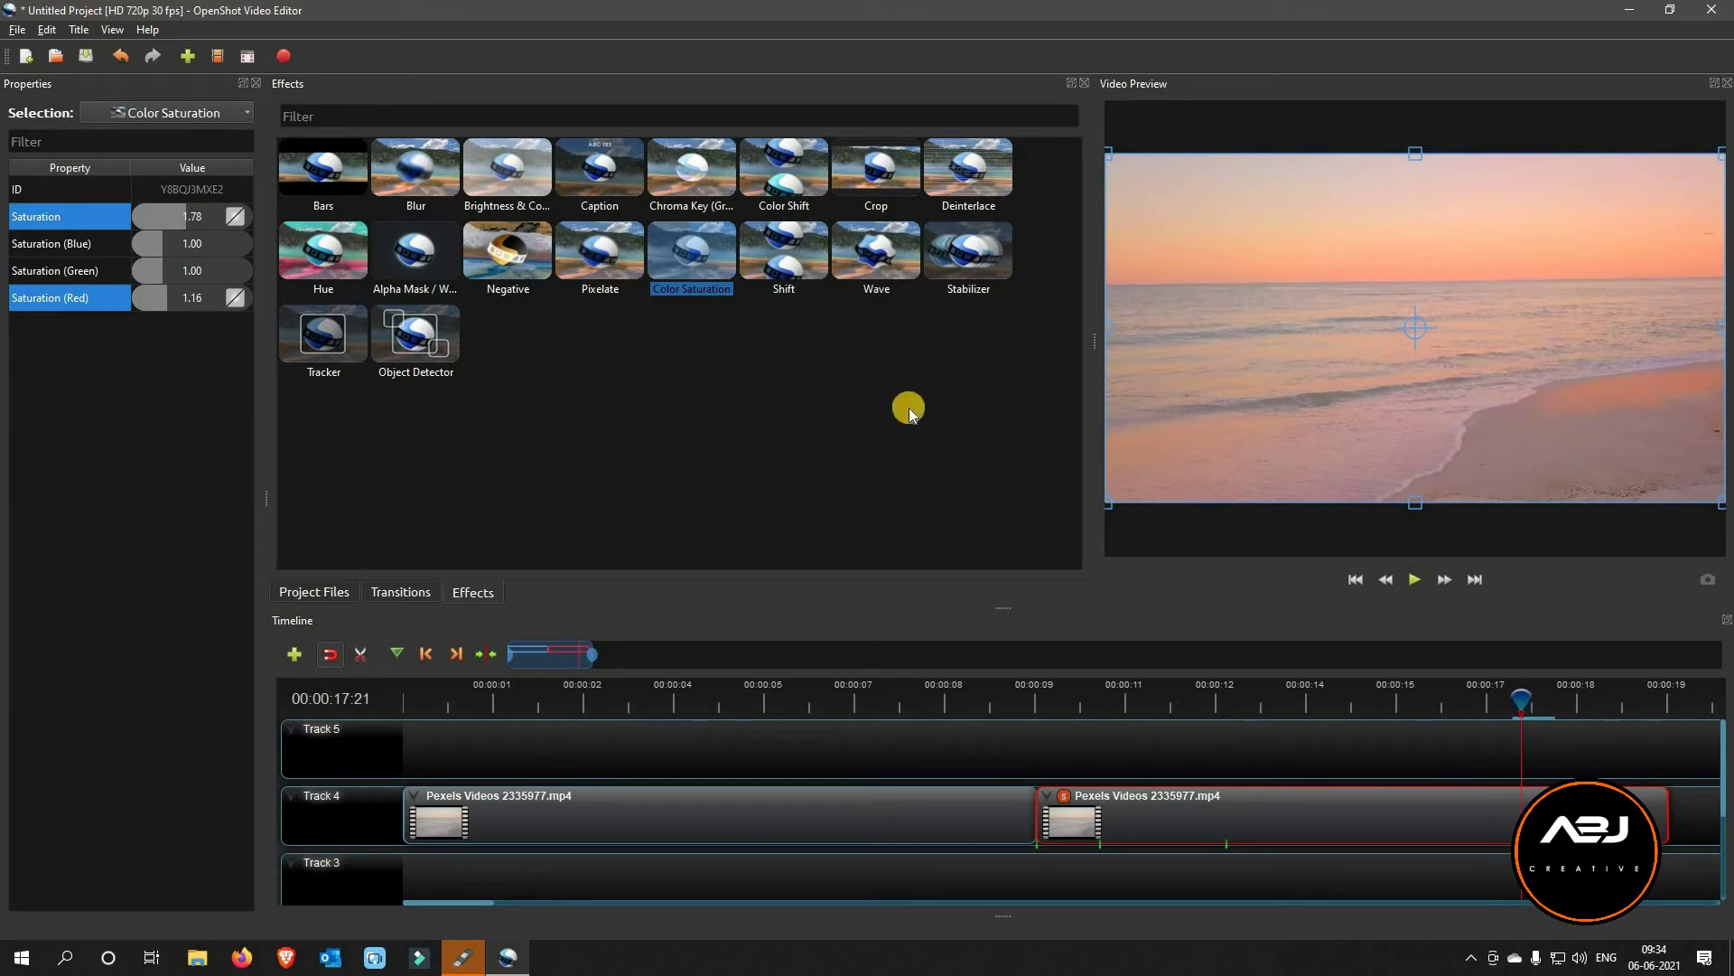
Delete both Pexels clips from Track 4
{"action": "key", "text": "Delete"}
{"action": "left_click", "coordinate": [964, 824]}
{"action": "key", "text": "Delete"}
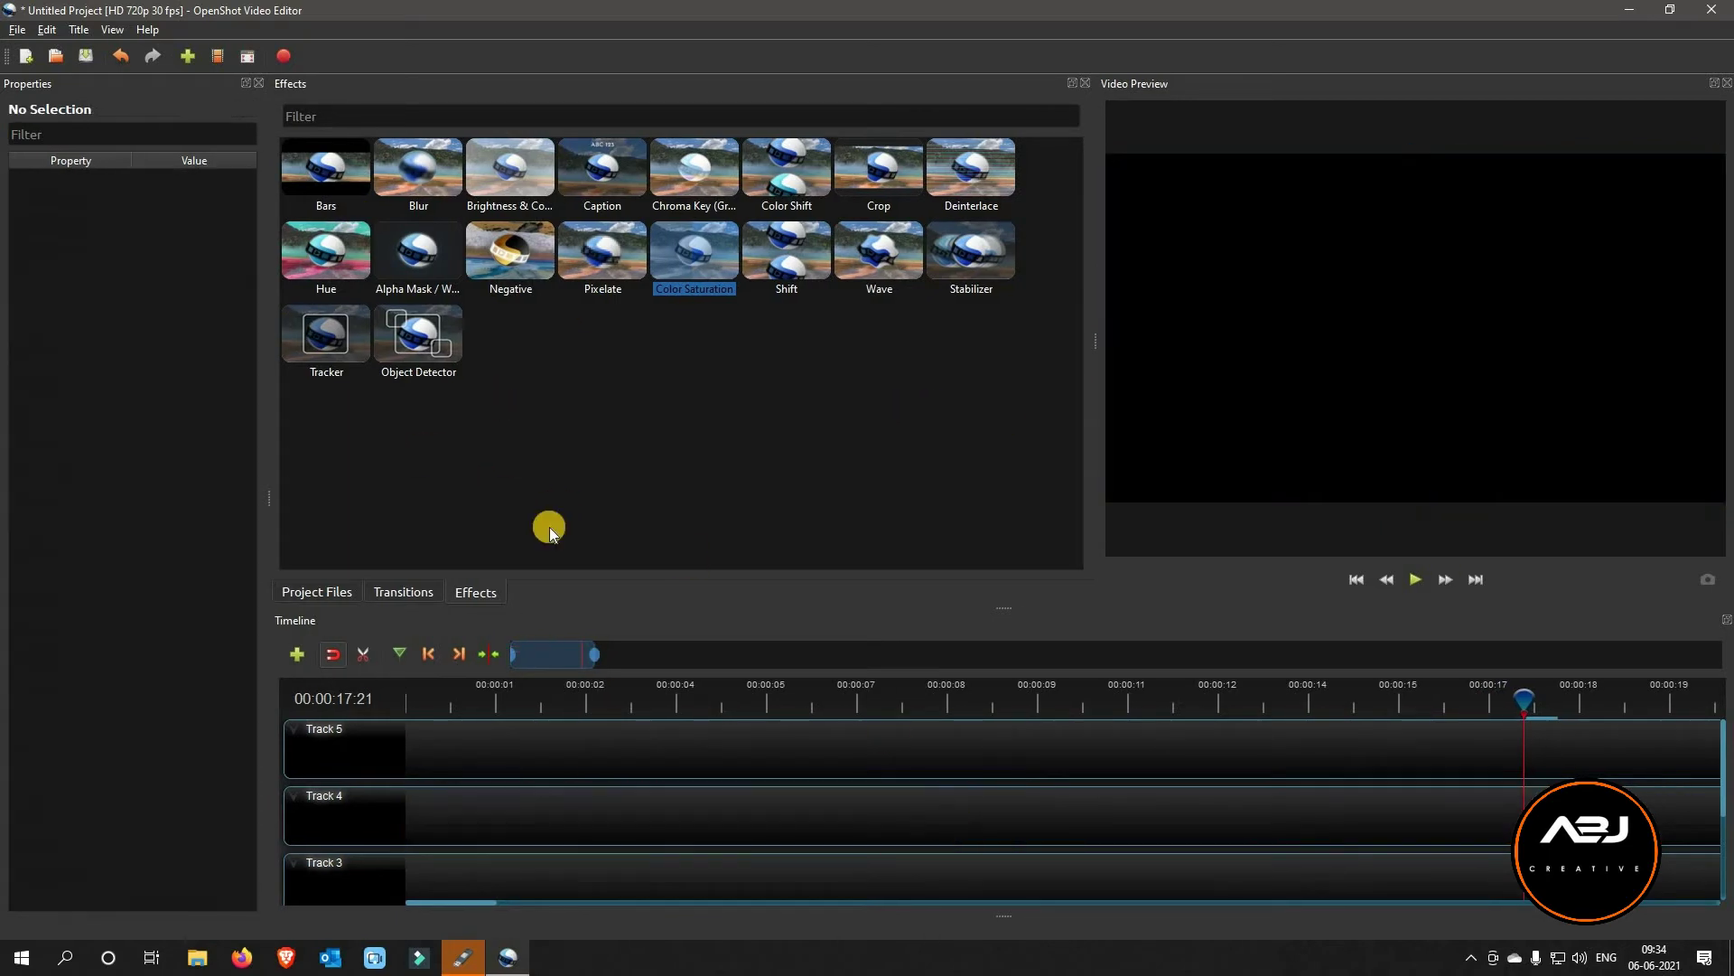
Place video1.mp4 on Track 4, starting at the beginning of the timeline
{"action": "left_click", "coordinate": [323, 592]}
{"action": "left_click_drag", "start_coordinate": [383, 225], "coordinate": [443, 817]}
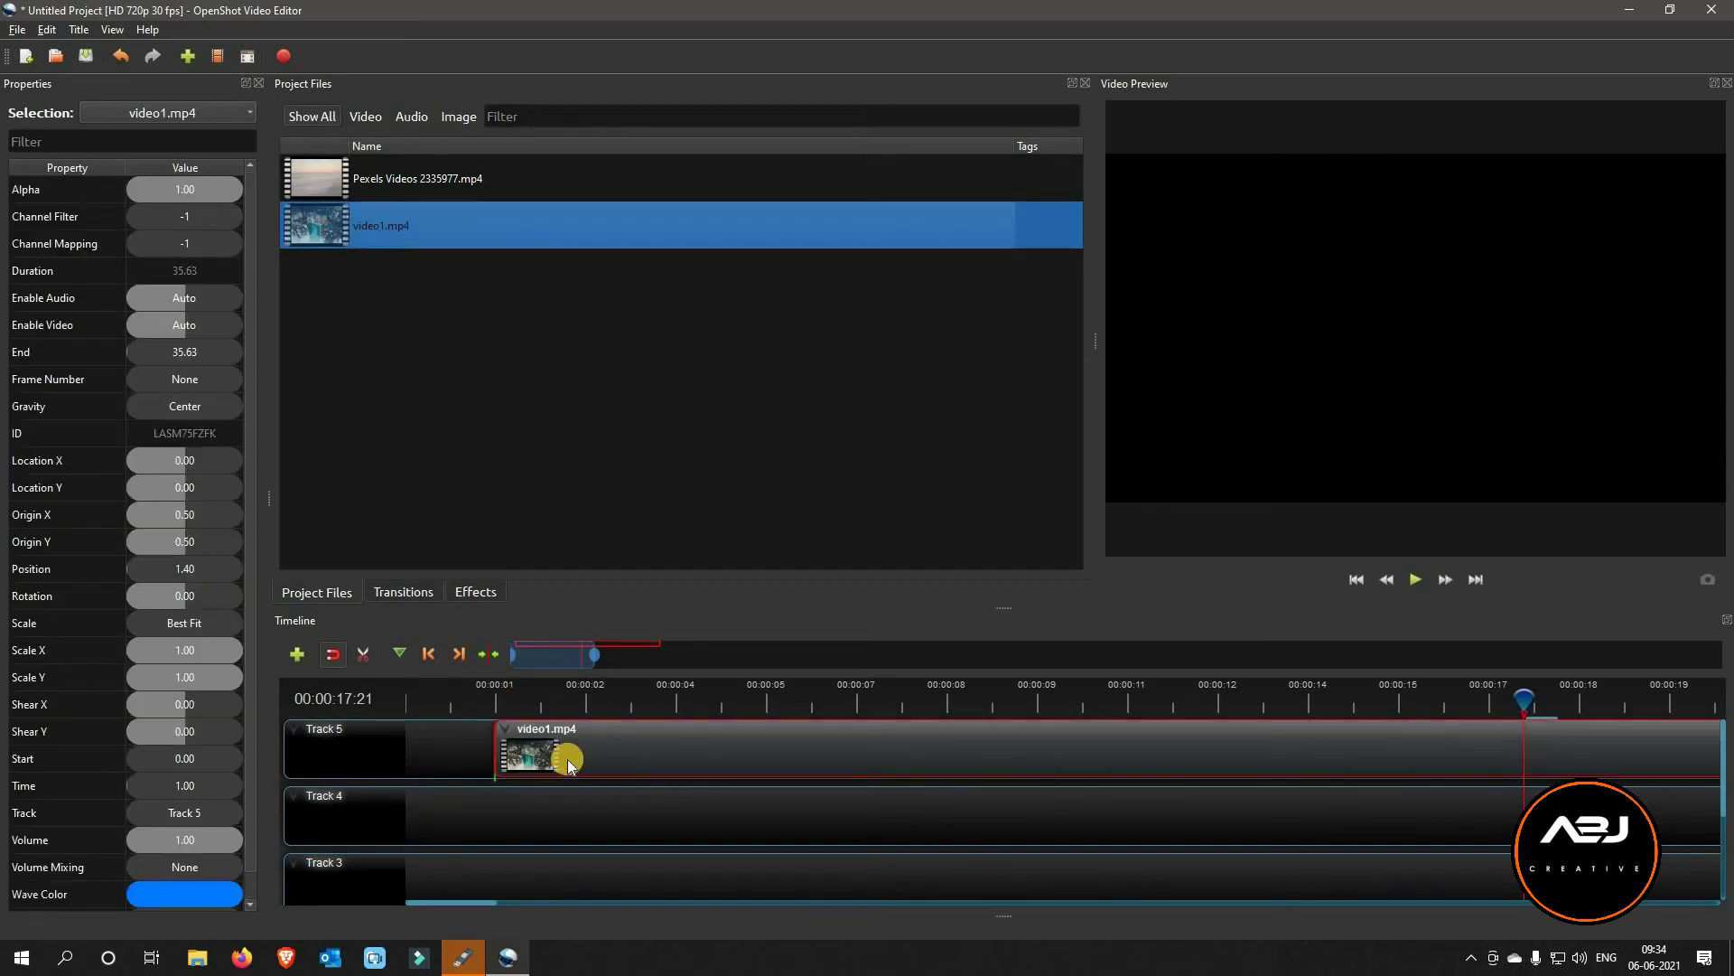
{"action": "left_click_drag", "start_coordinate": [642, 762], "coordinate": [635, 816]}
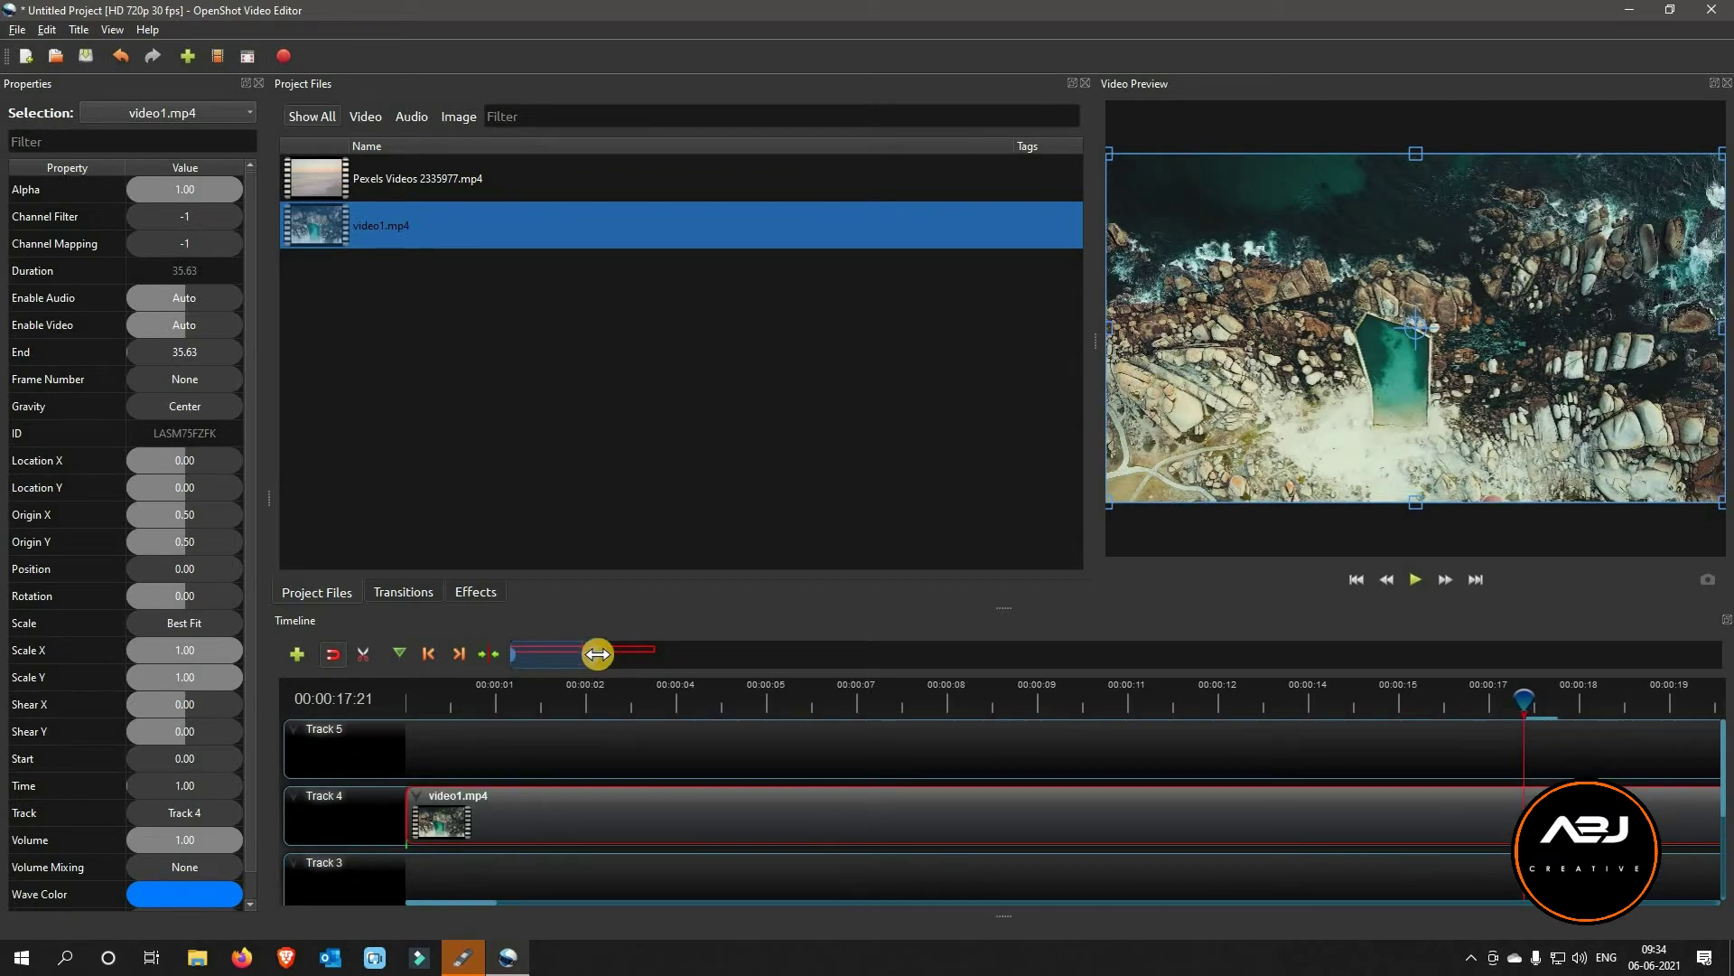
Add a second copy of video1.mp4 to Track 4 directly after the first one, and stop playback at 00:00:37:14
{"action": "left_click_drag", "start_coordinate": [597, 653], "coordinate": [709, 653]}
{"action": "left_click_drag", "start_coordinate": [405, 216], "coordinate": [1292, 723]}
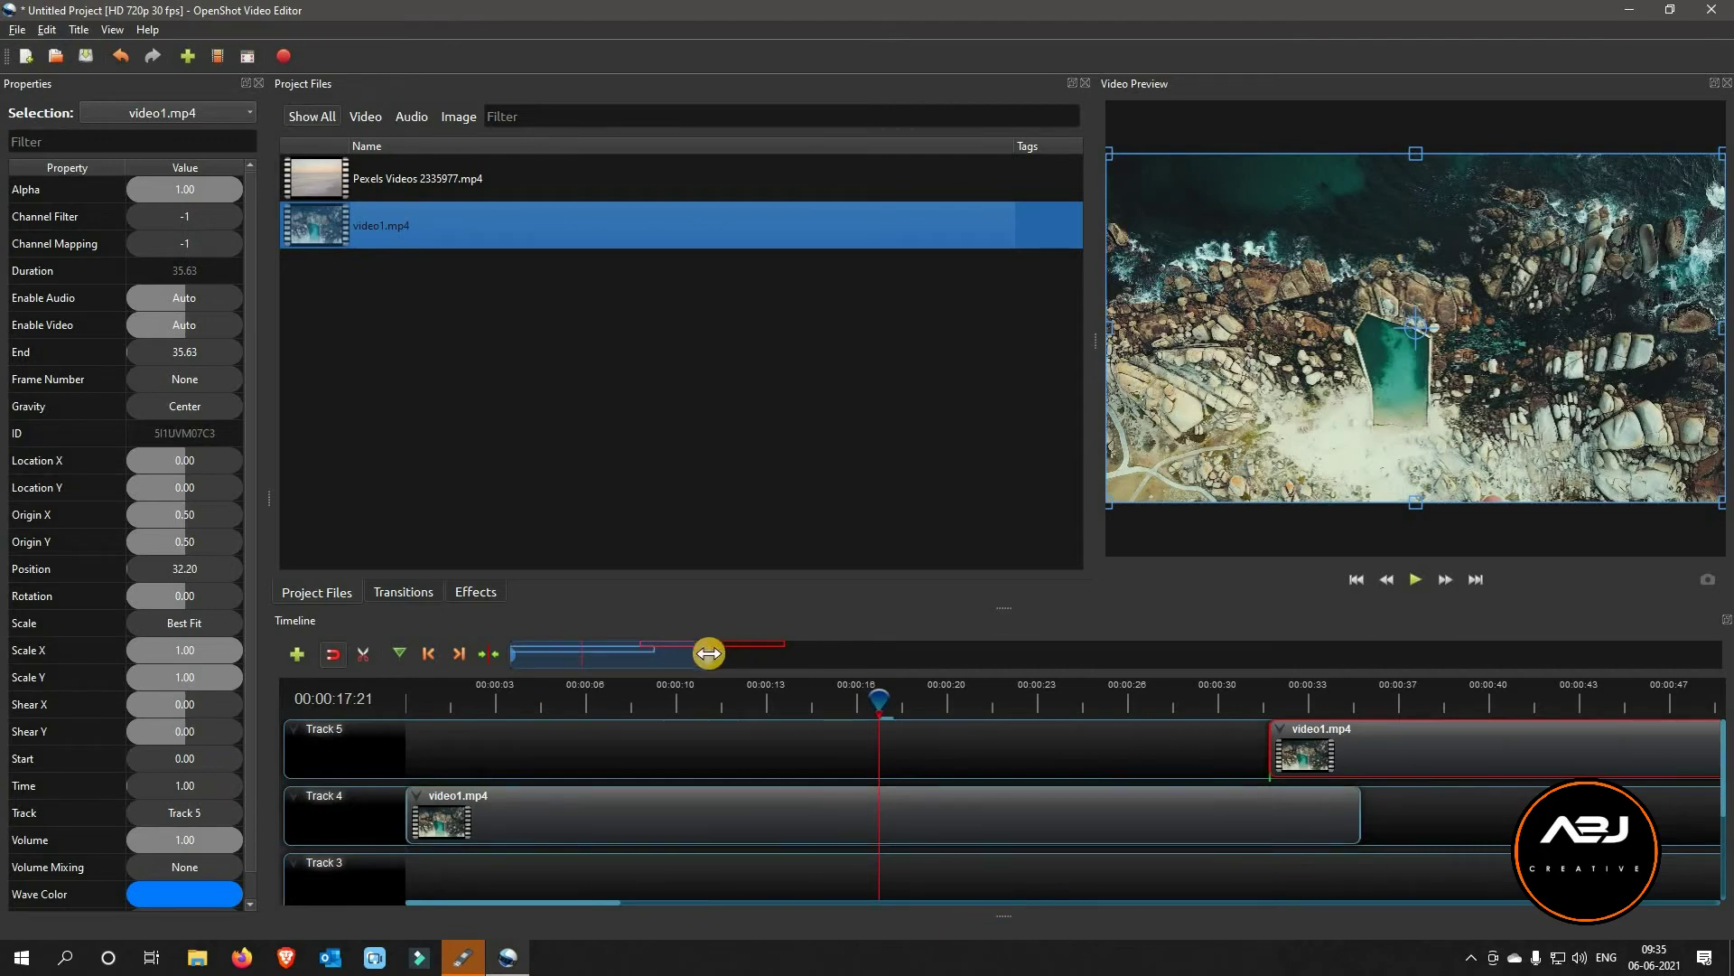
{"action": "left_click_drag", "start_coordinate": [709, 653], "coordinate": [852, 653]}
{"action": "left_click_drag", "start_coordinate": [1134, 743], "coordinate": [1192, 805]}
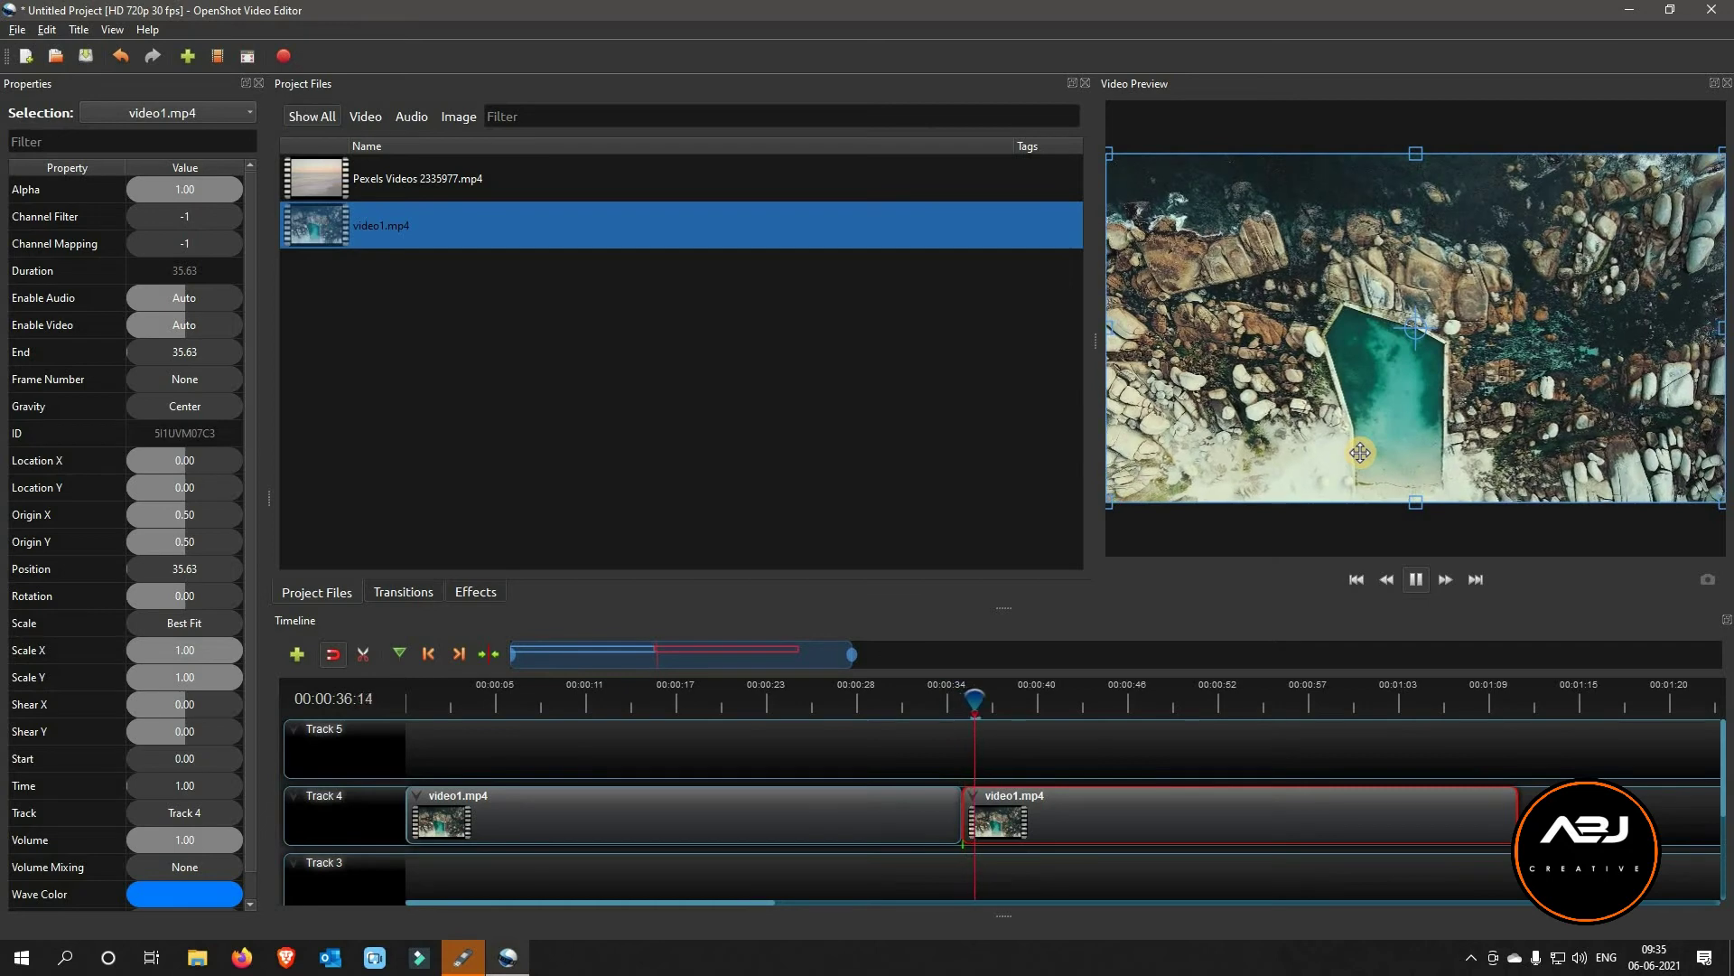
{"action": "key", "text": "space"}
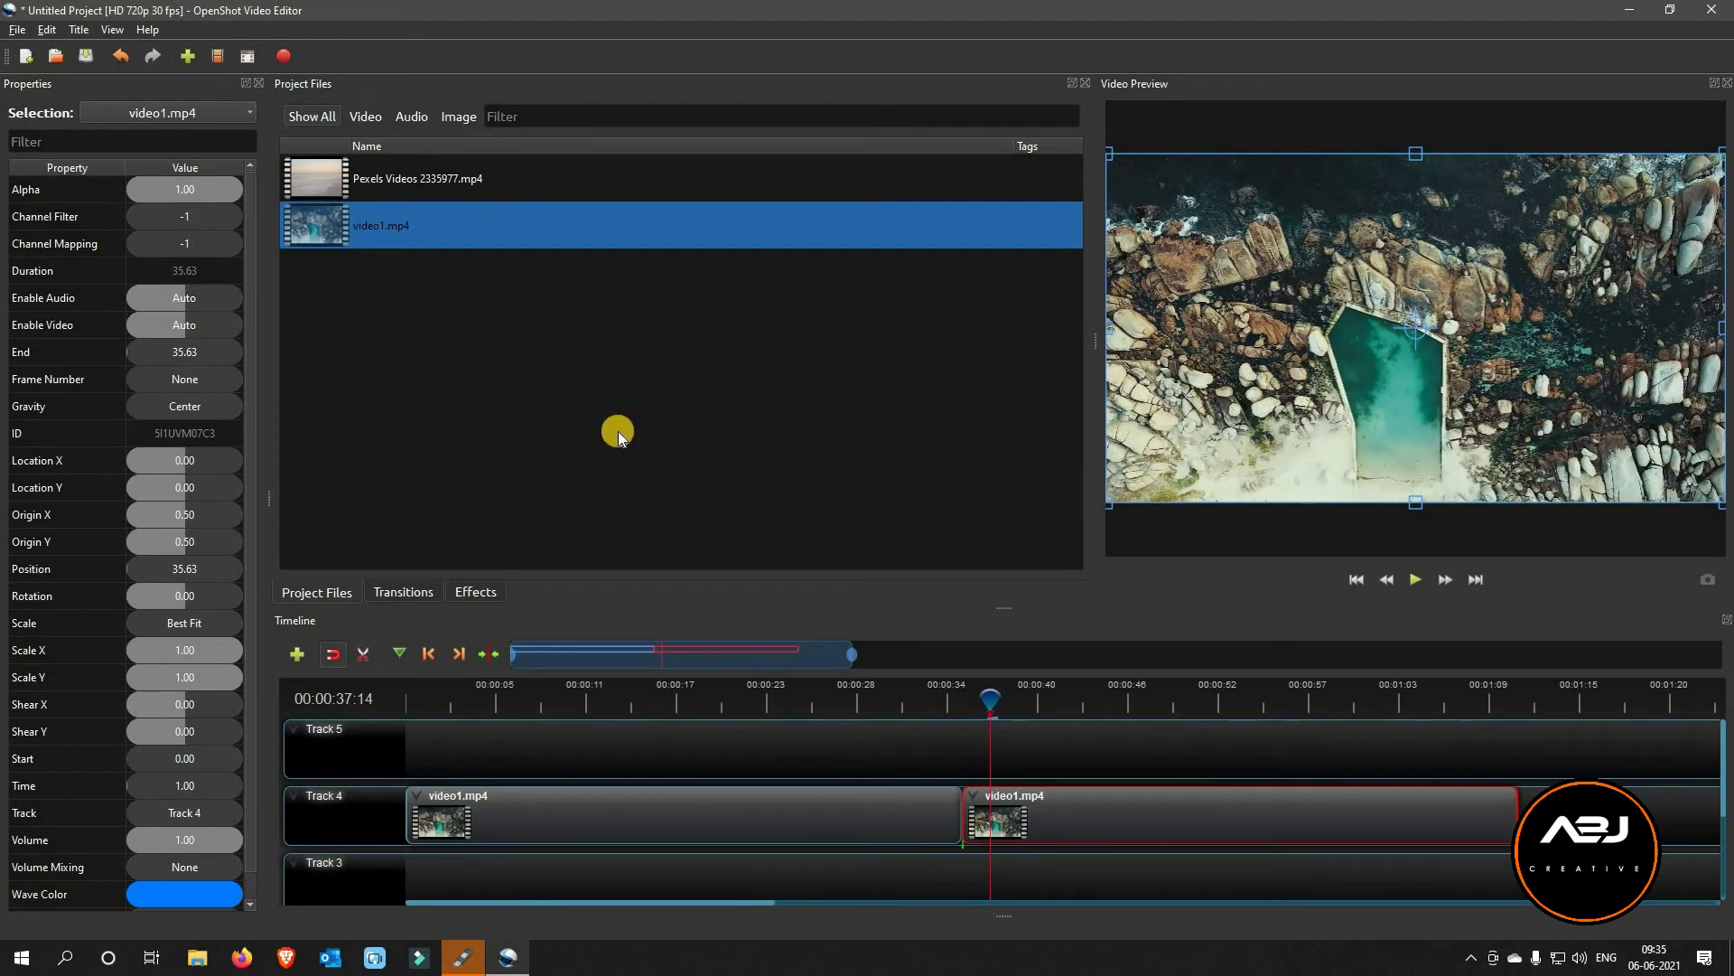
Apply the Color Saturation effect to the second video1.mp4 clip and open the effect's properties
{"action": "left_click", "coordinate": [492, 593]}
{"action": "left_click", "coordinate": [683, 277]}
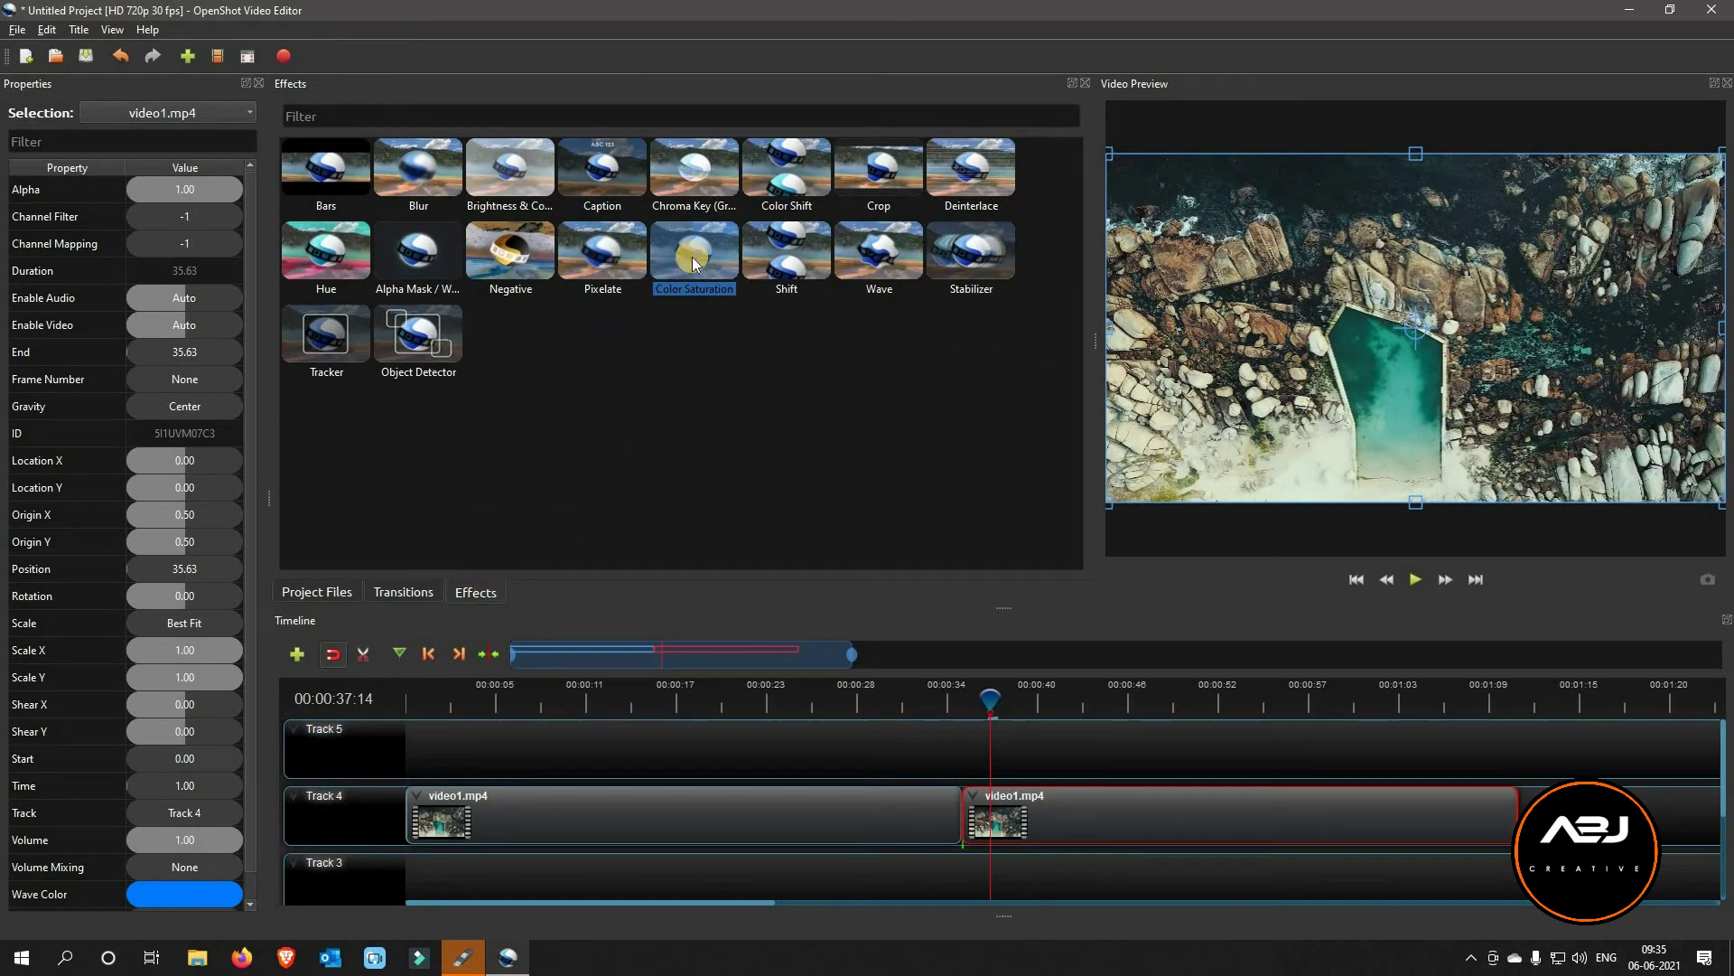
{"action": "left_click_drag", "start_coordinate": [700, 245], "coordinate": [1024, 833]}
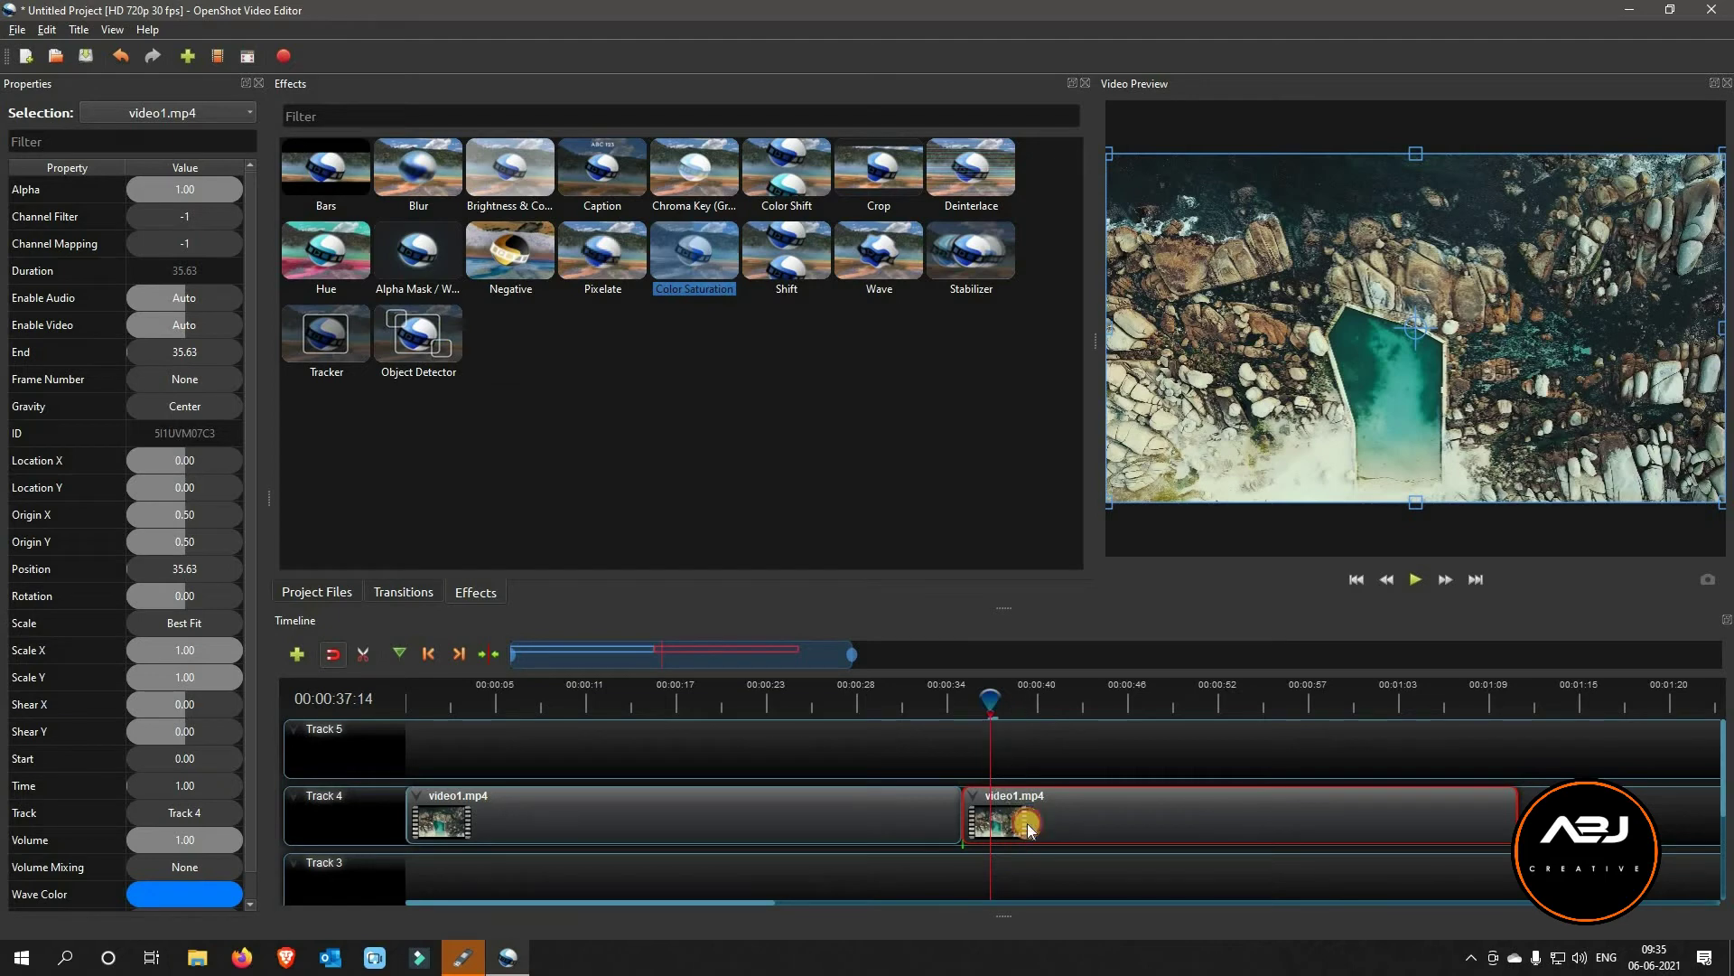
{"action": "left_click", "coordinate": [991, 798]}
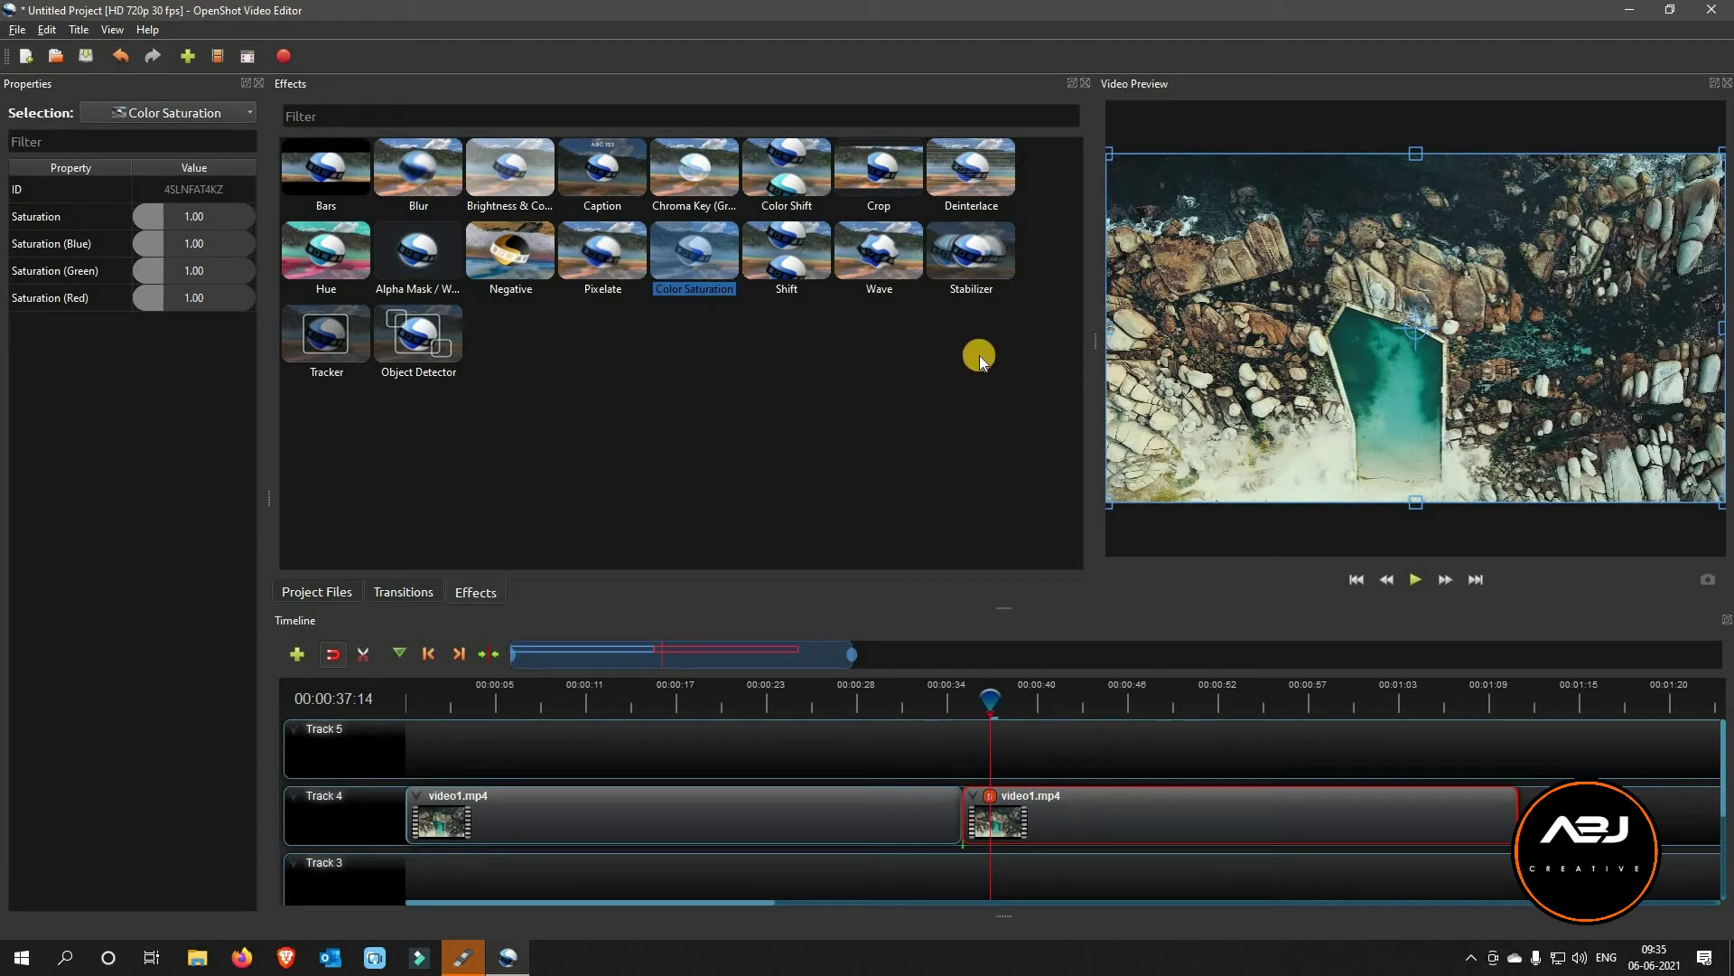
Set the effect's Saturation to 1.49, Saturation (Green) to 1.11 and Saturation (Blue) to 0.91 at 00:00:37:14
{"action": "left_click_drag", "start_coordinate": [162, 216], "coordinate": [183, 220]}
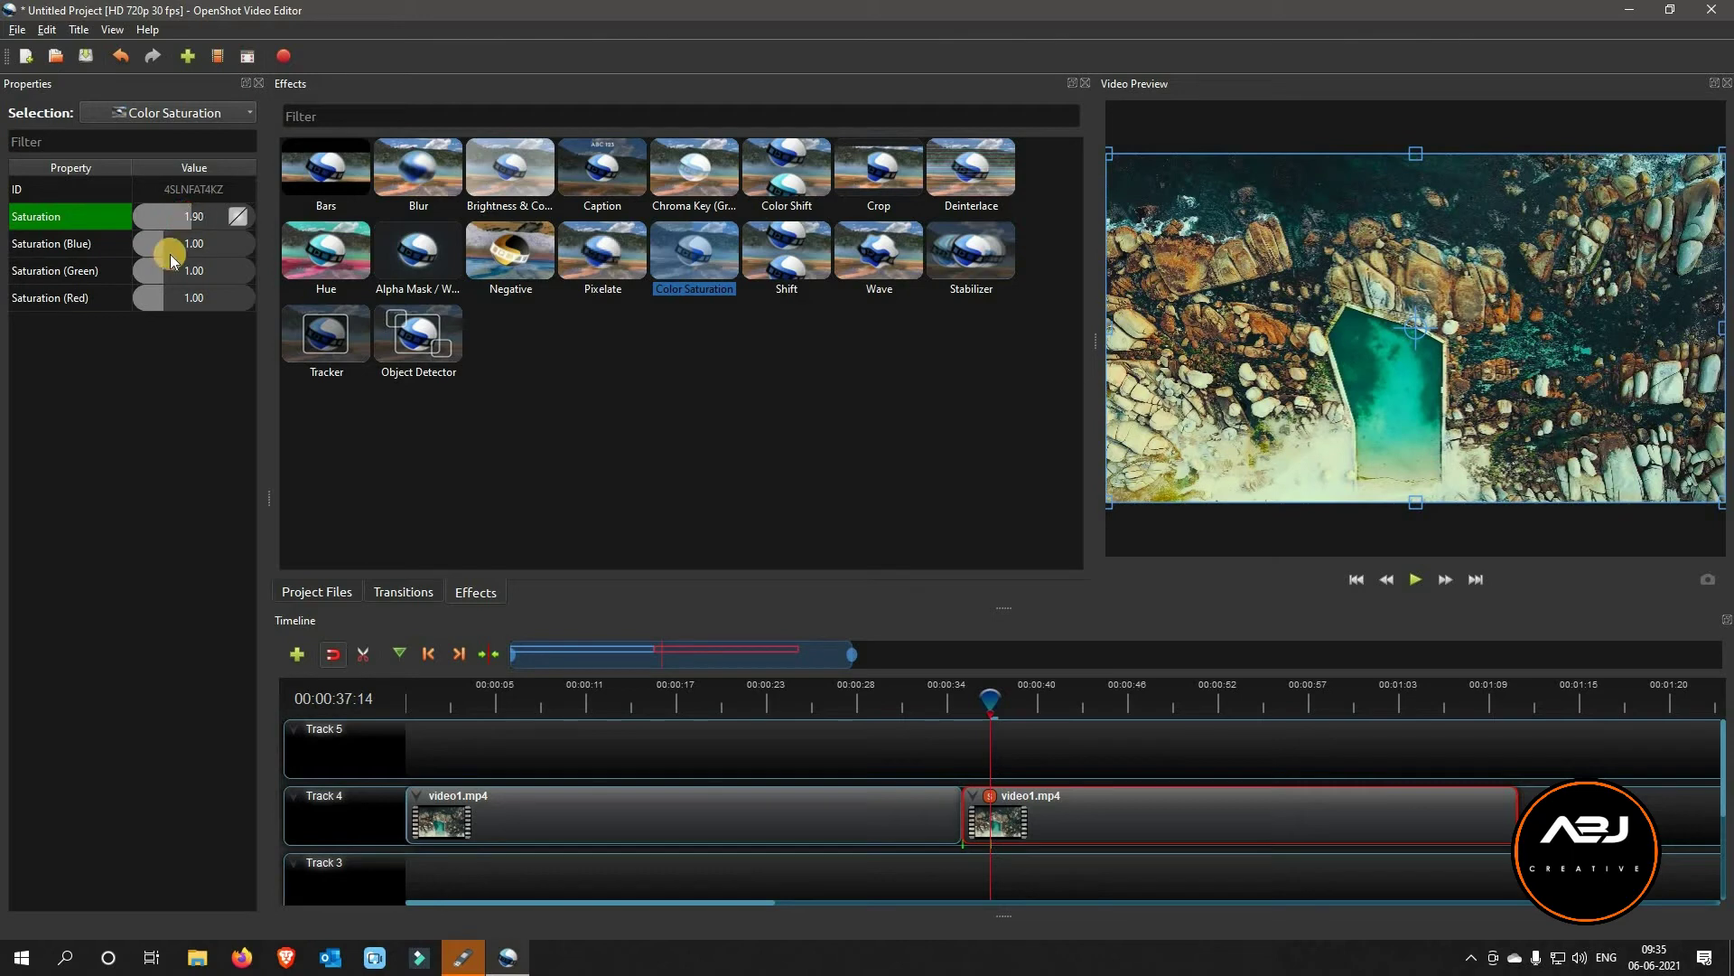
{"action": "mouse_move", "coordinate": [165, 274]}
{"action": "left_mouse_down"}
{"action": "mouse_move", "coordinate": [184, 272]}
{"action": "mouse_move", "coordinate": [158, 275]}
{"action": "mouse_move", "coordinate": [171, 285]}
{"action": "left_mouse_up"}
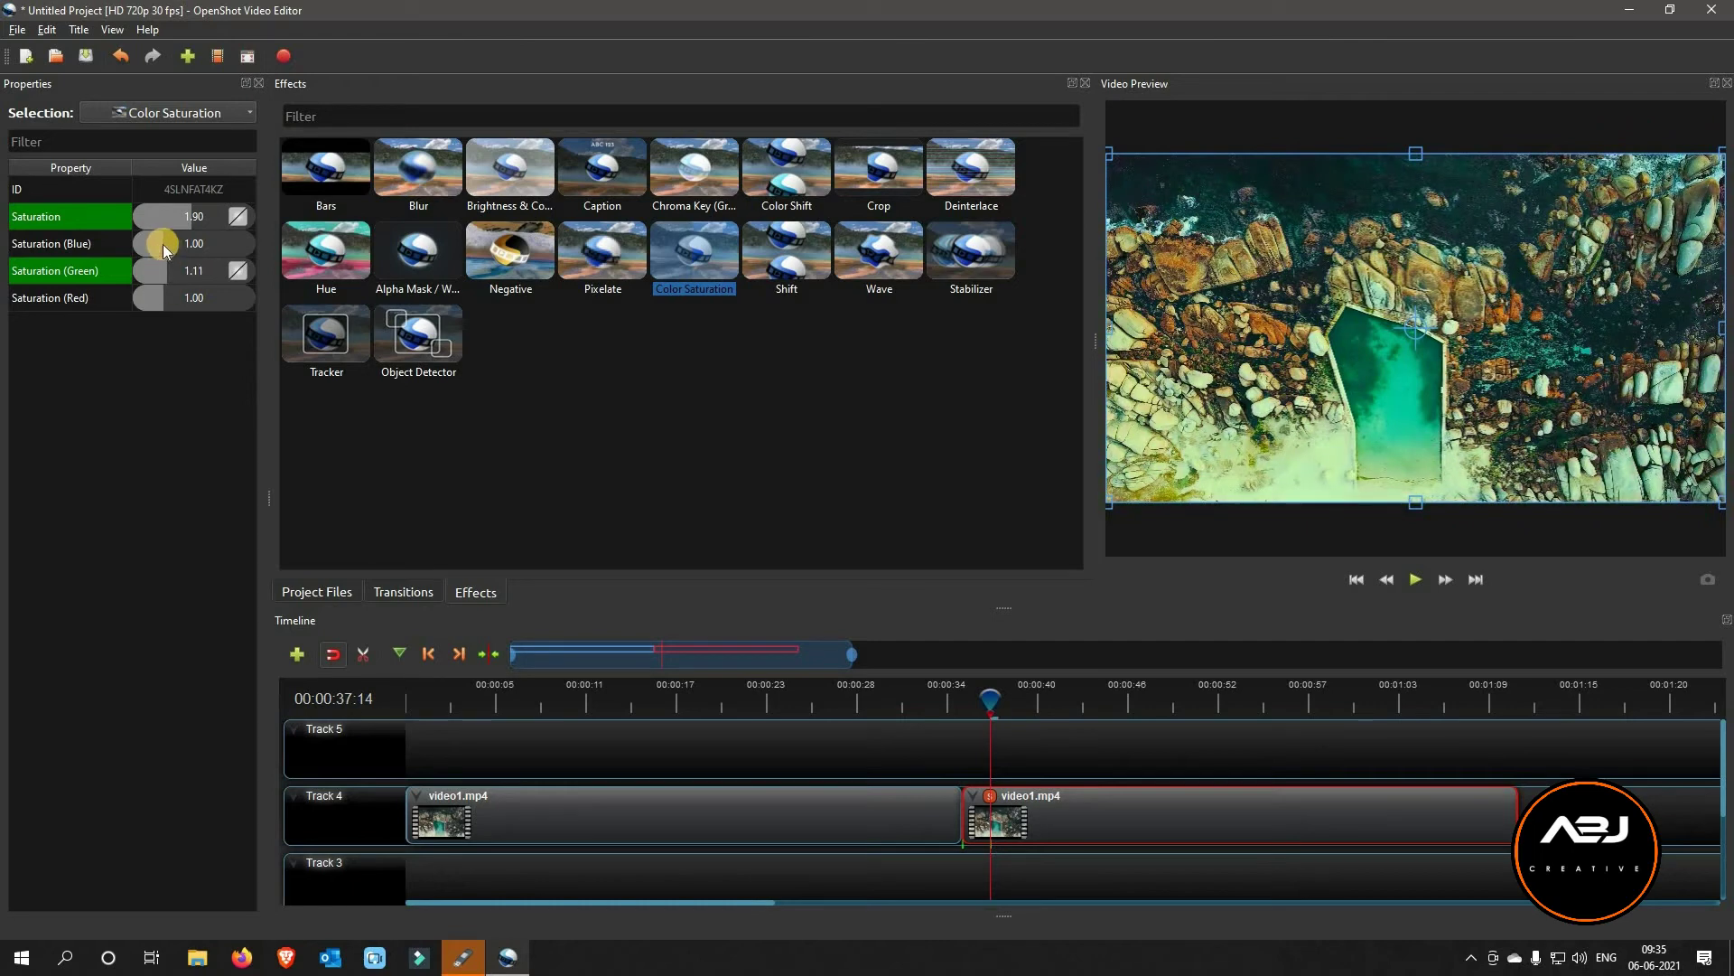
{"action": "mouse_move", "coordinate": [163, 244]}
{"action": "left_mouse_down"}
{"action": "mouse_move", "coordinate": [174, 262]}
{"action": "mouse_move", "coordinate": [180, 224]}
{"action": "left_mouse_up"}
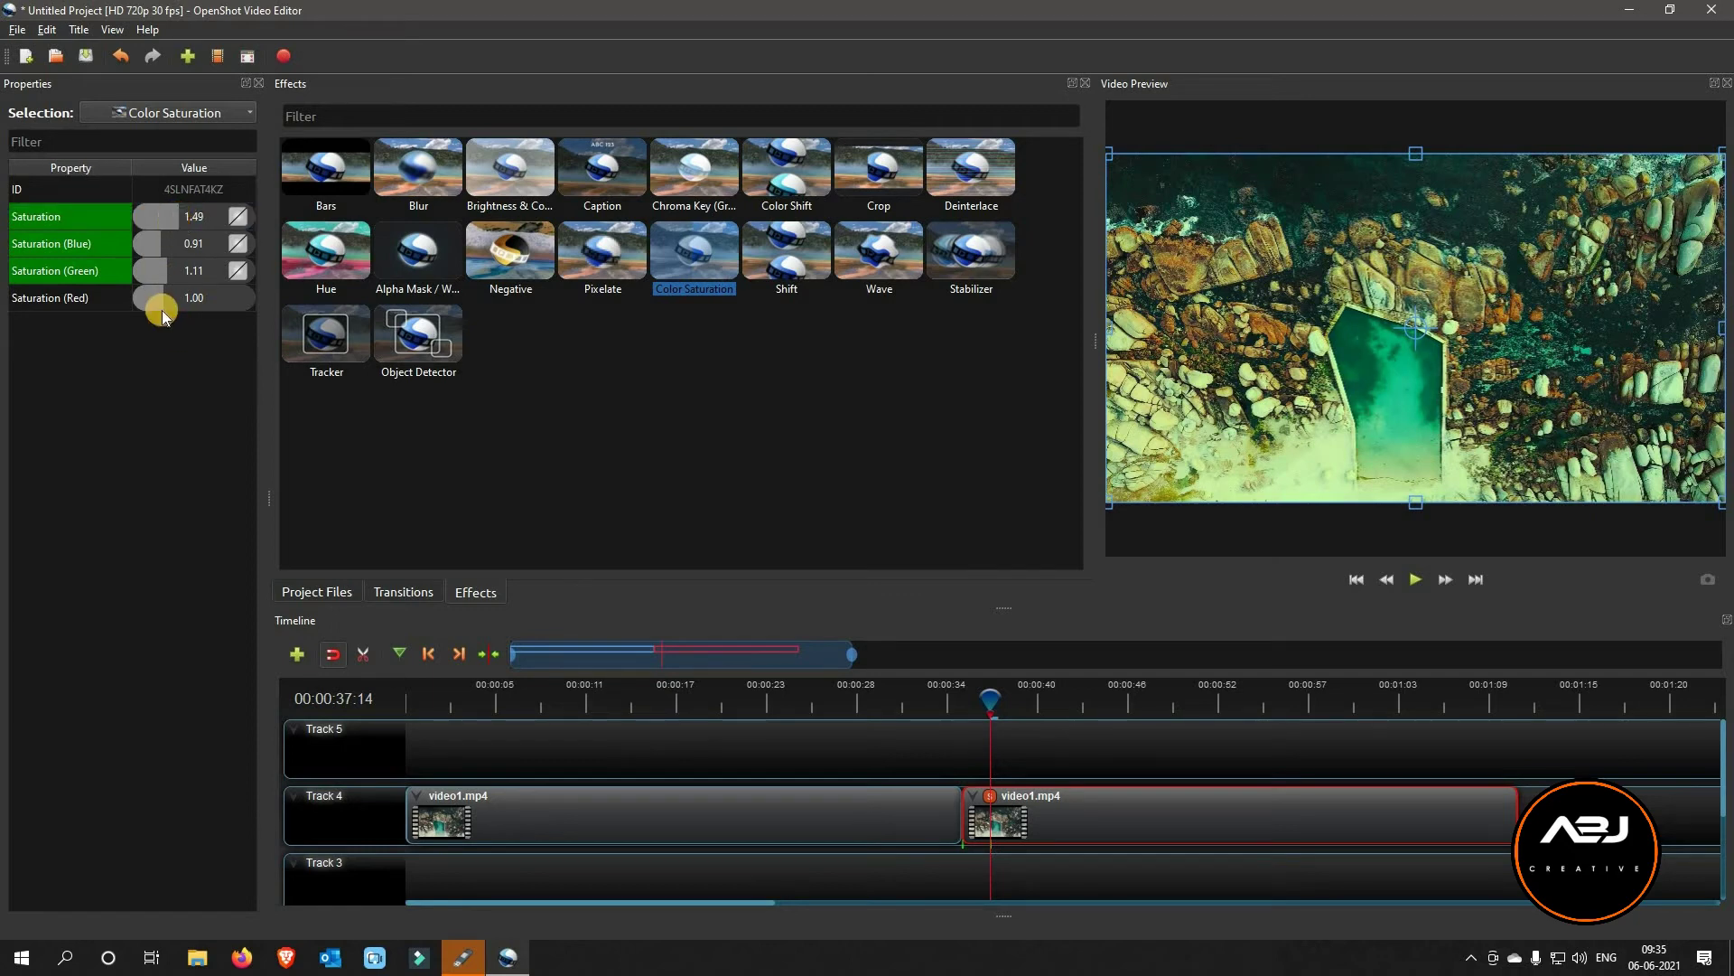
Set the effect's Saturation (Red) to 1.00 at 00:00:37:14
{"action": "mouse_move", "coordinate": [163, 305]}
{"action": "left_mouse_down"}
{"action": "mouse_move", "coordinate": [141, 307]}
{"action": "mouse_move", "coordinate": [165, 306]}
{"action": "left_mouse_up"}
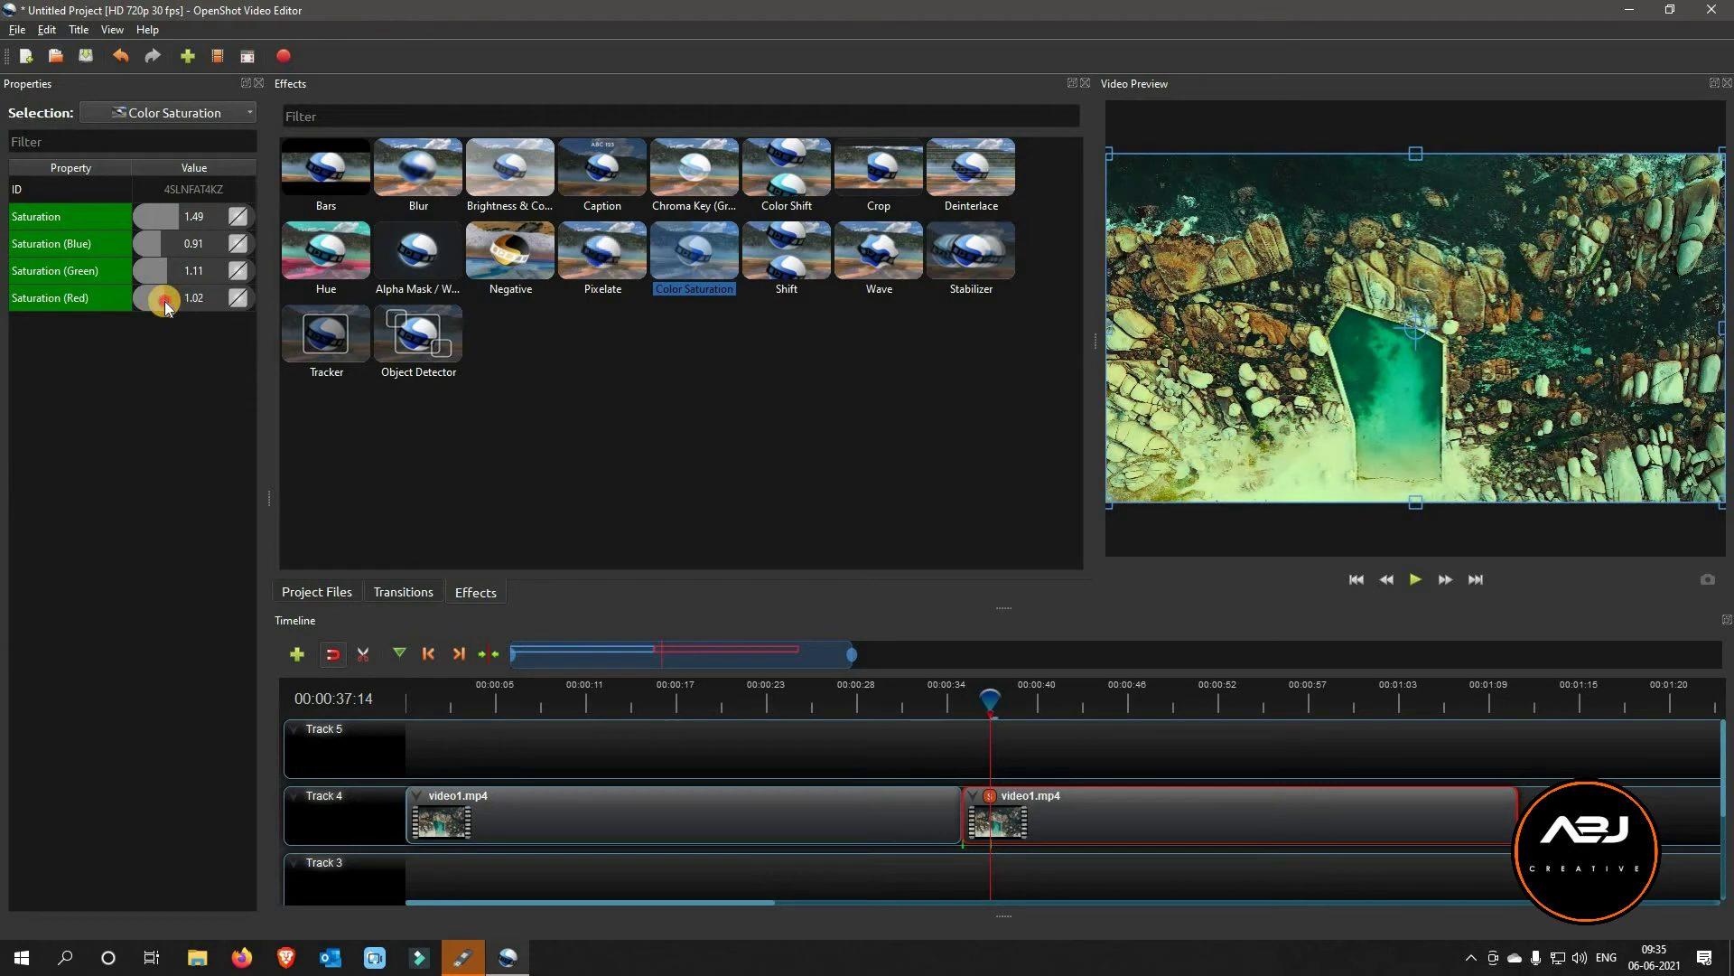
{"action": "left_click", "coordinate": [187, 300]}
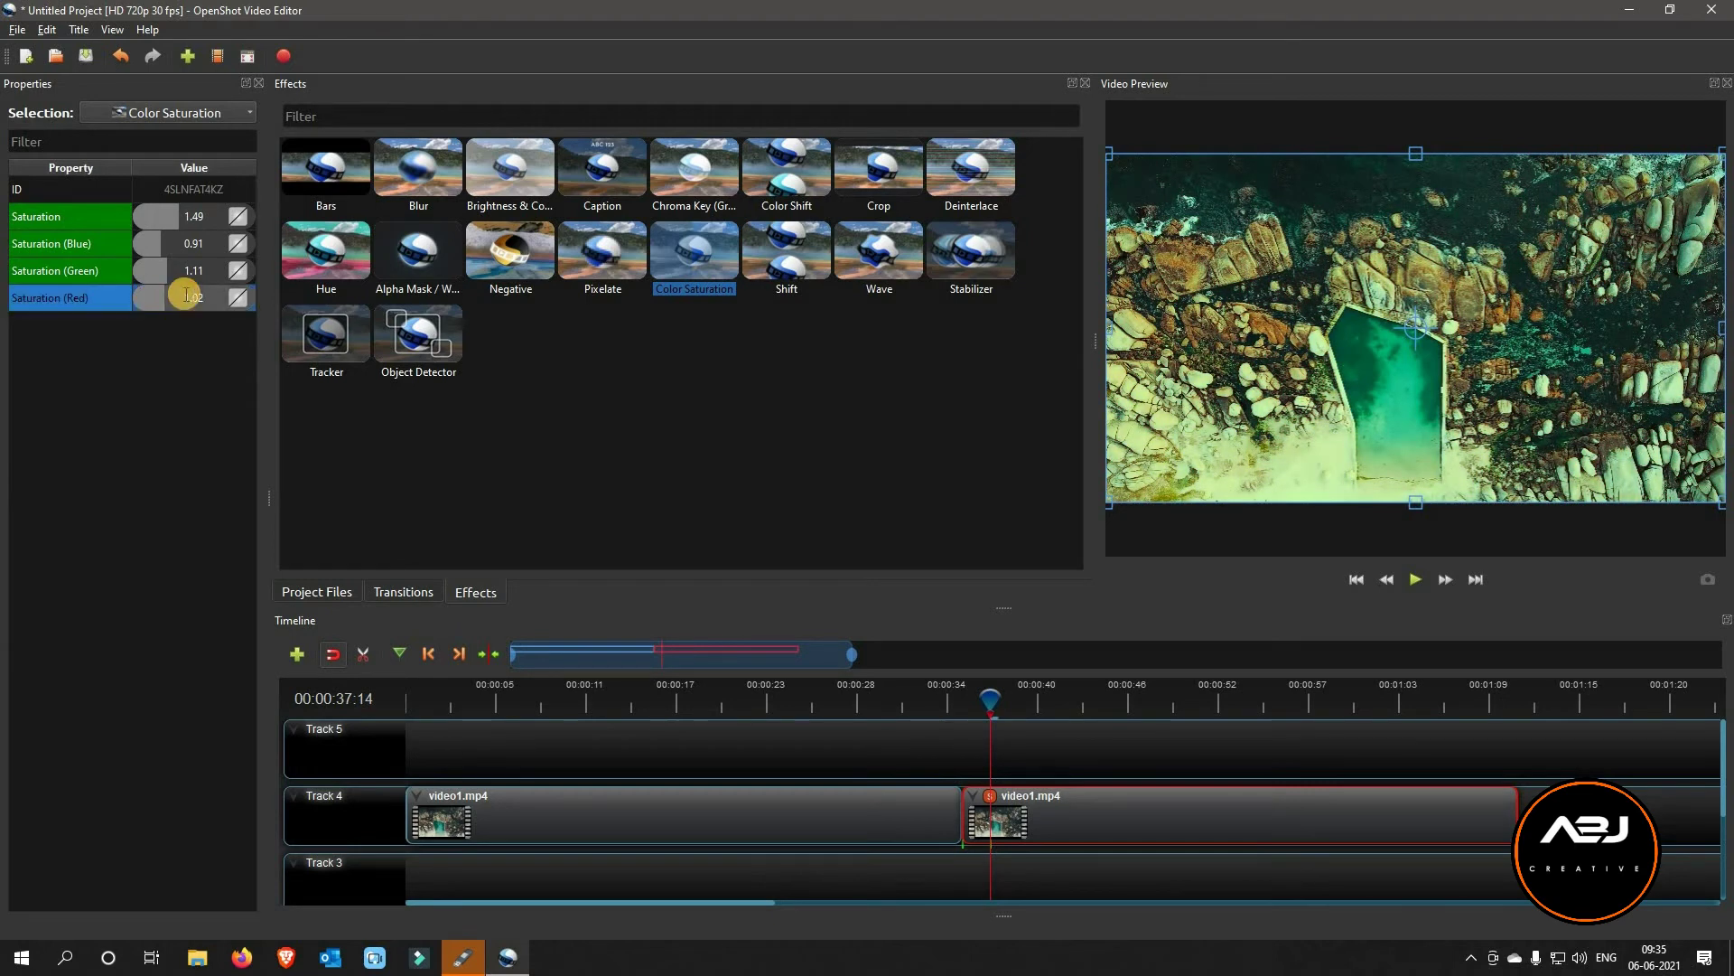
{"action": "double_click", "coordinate": [186, 294]}
{"action": "type", "text": "1"}
{"action": "key", "text": "Return"}
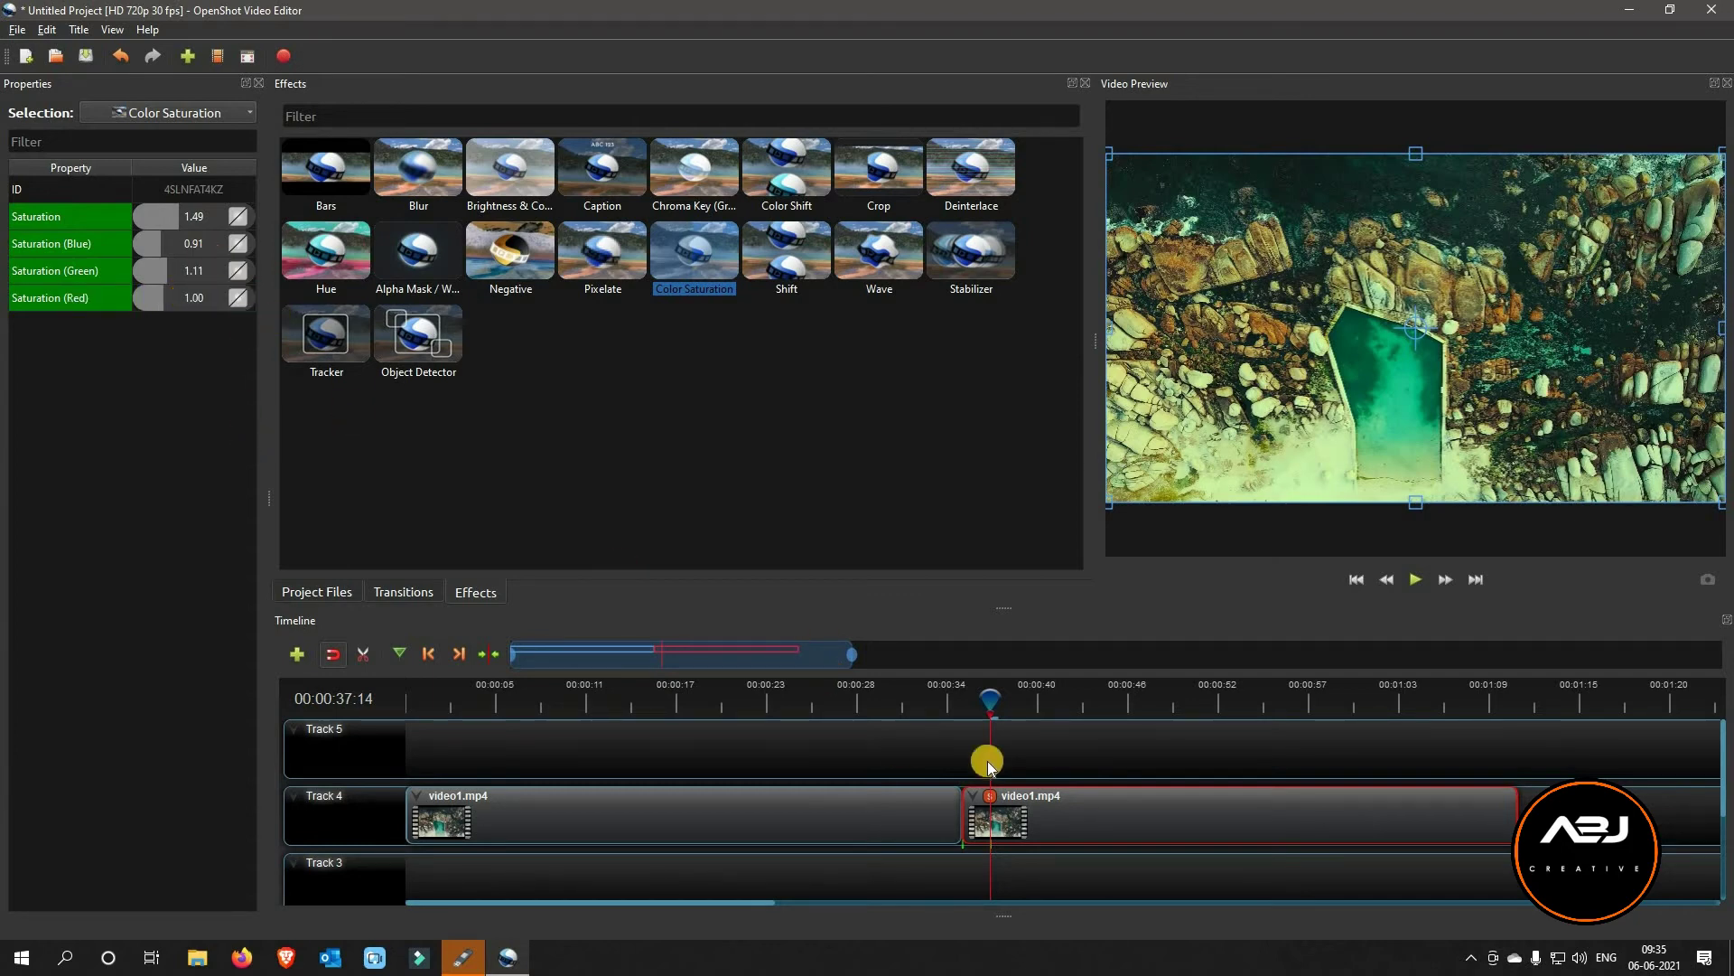
Play the timeline from about 00:00:32:20 across the cut into the second video1.mp4 clip to compare the original and saturated colours
{"action": "left_click_drag", "start_coordinate": [994, 697], "coordinate": [915, 697]}
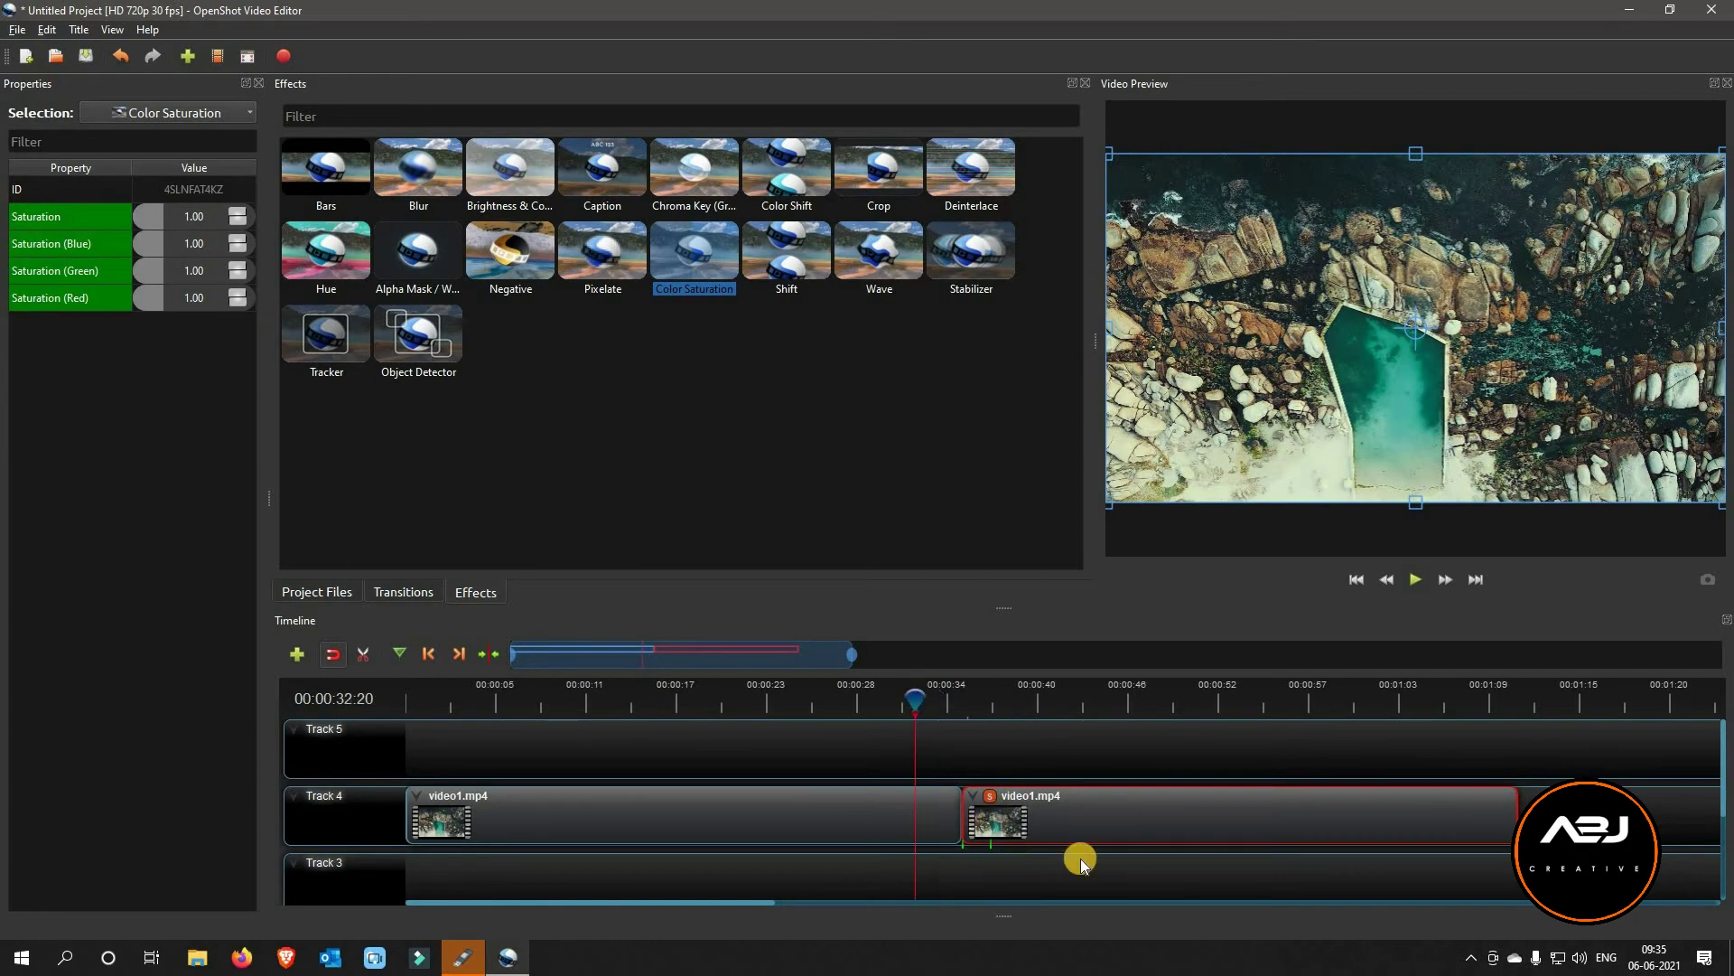
{"action": "key", "text": "space"}
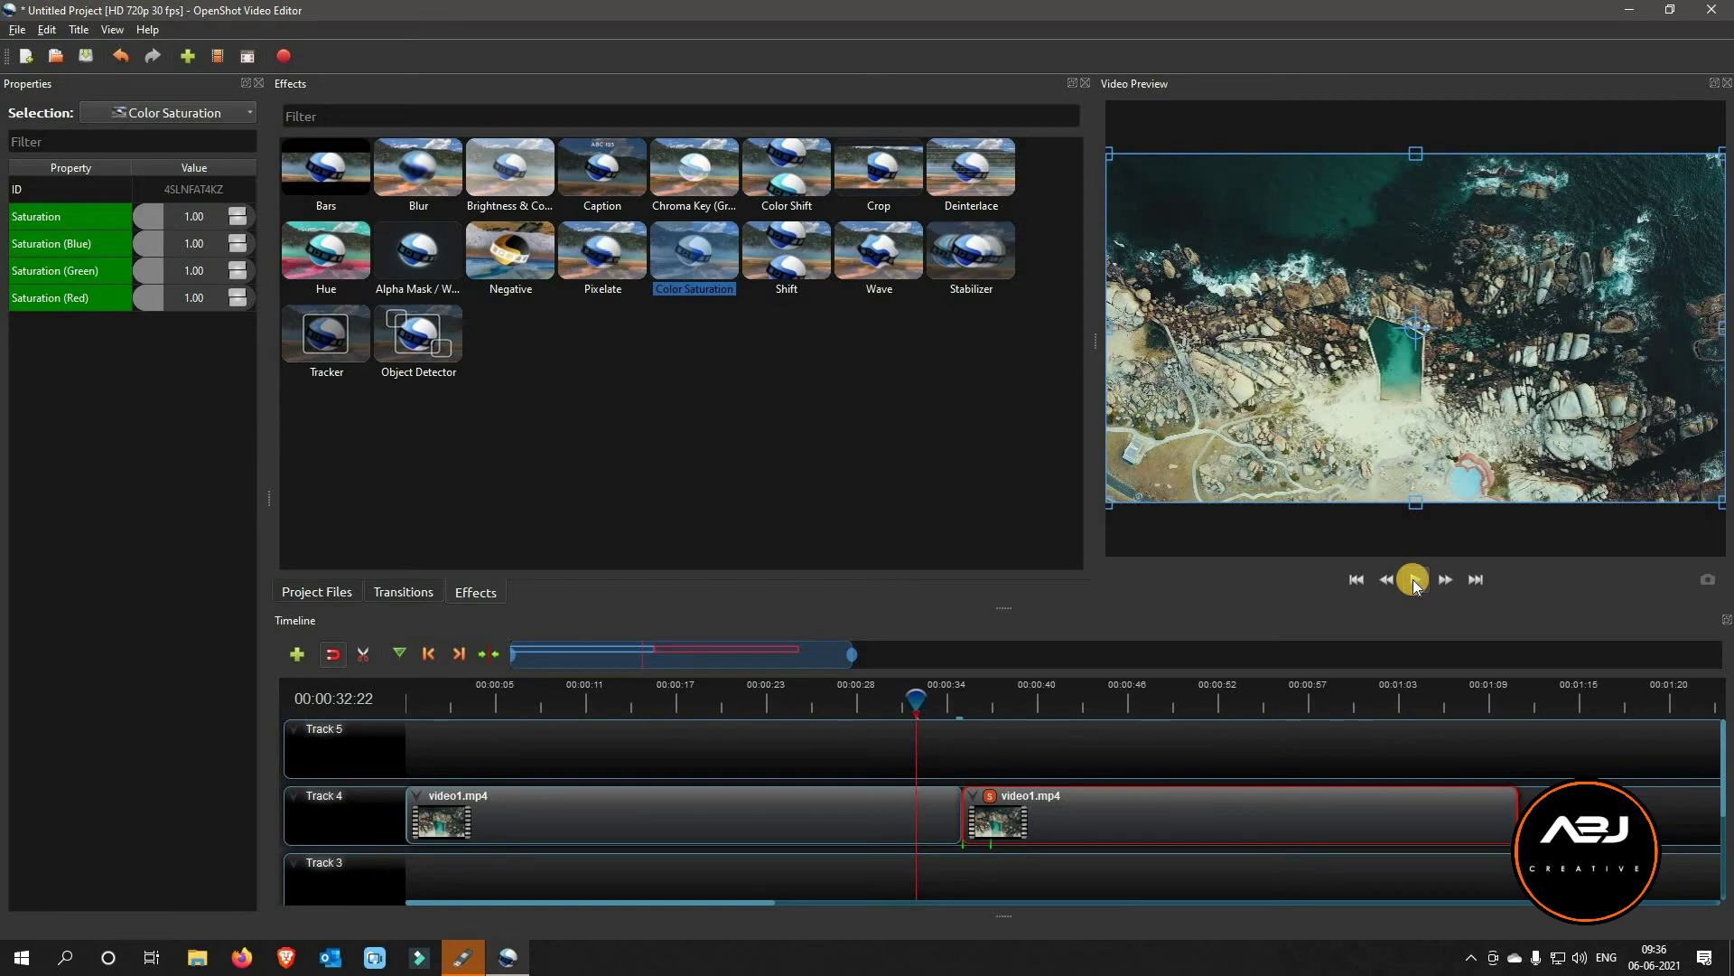
{"action": "left_click", "coordinate": [1415, 581]}
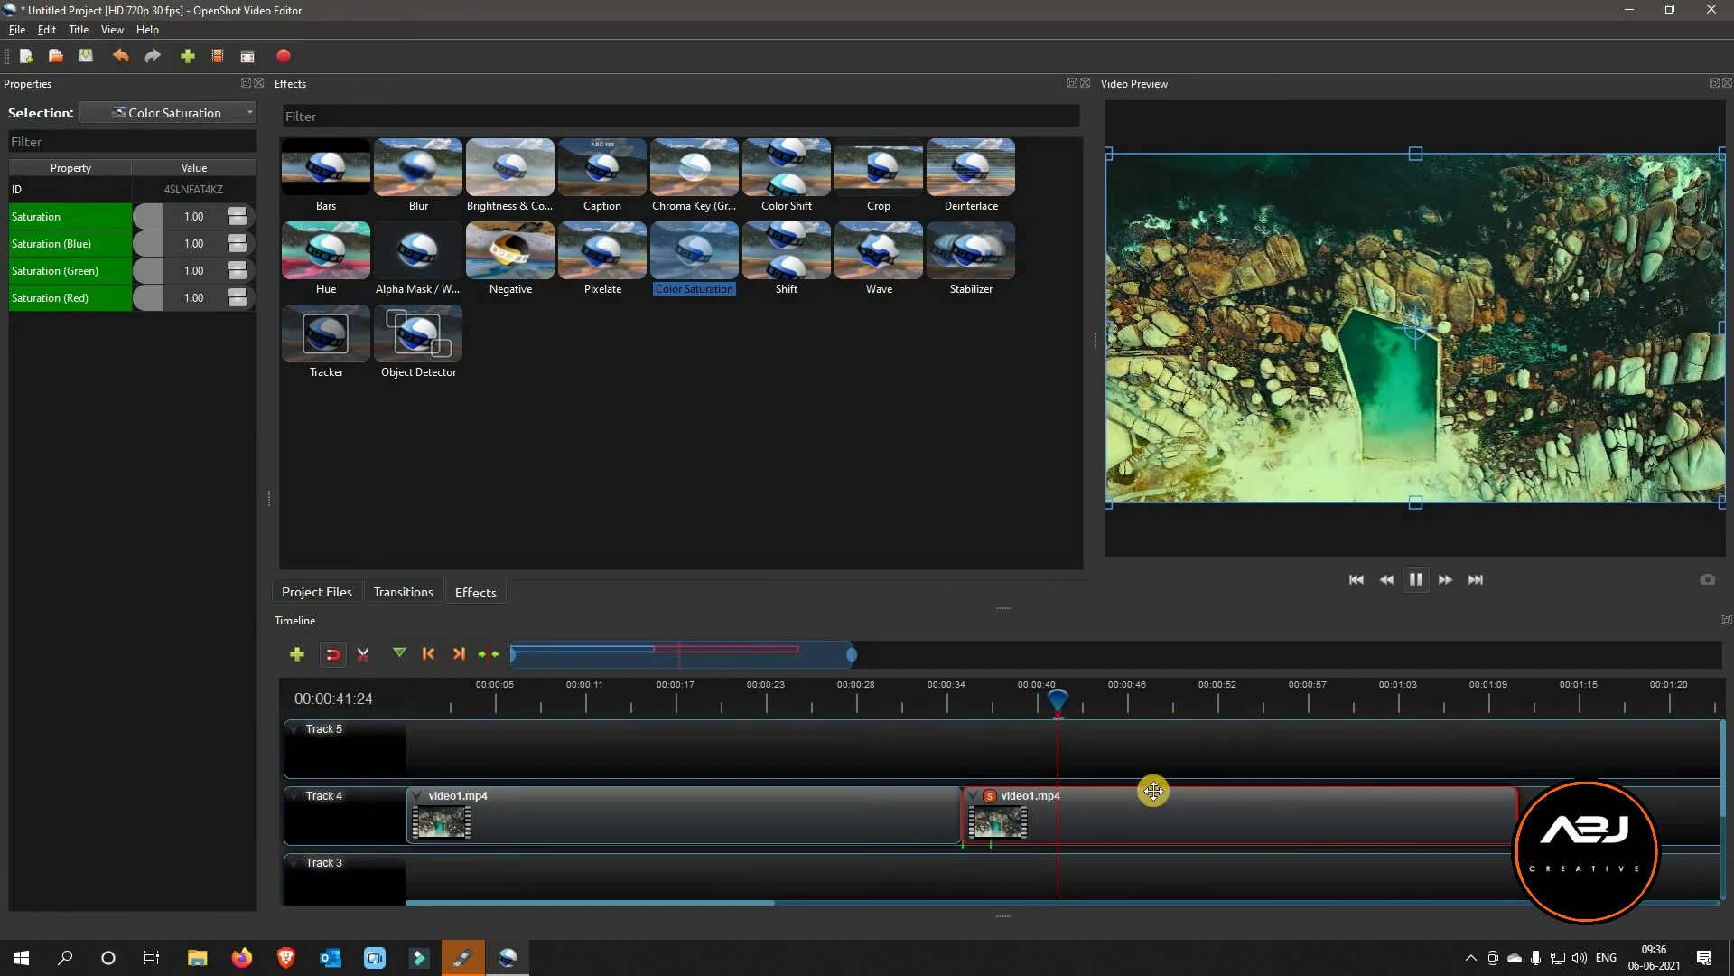
{"action": "key", "text": "space"}
Play the unedited first video1.mp4 clip from 00:00:03:15 and stop playback at 00:00:05:25
{"action": "left_click_drag", "start_coordinate": [872, 696], "coordinate": [442, 709]}
{"action": "left_click", "coordinate": [460, 705]}
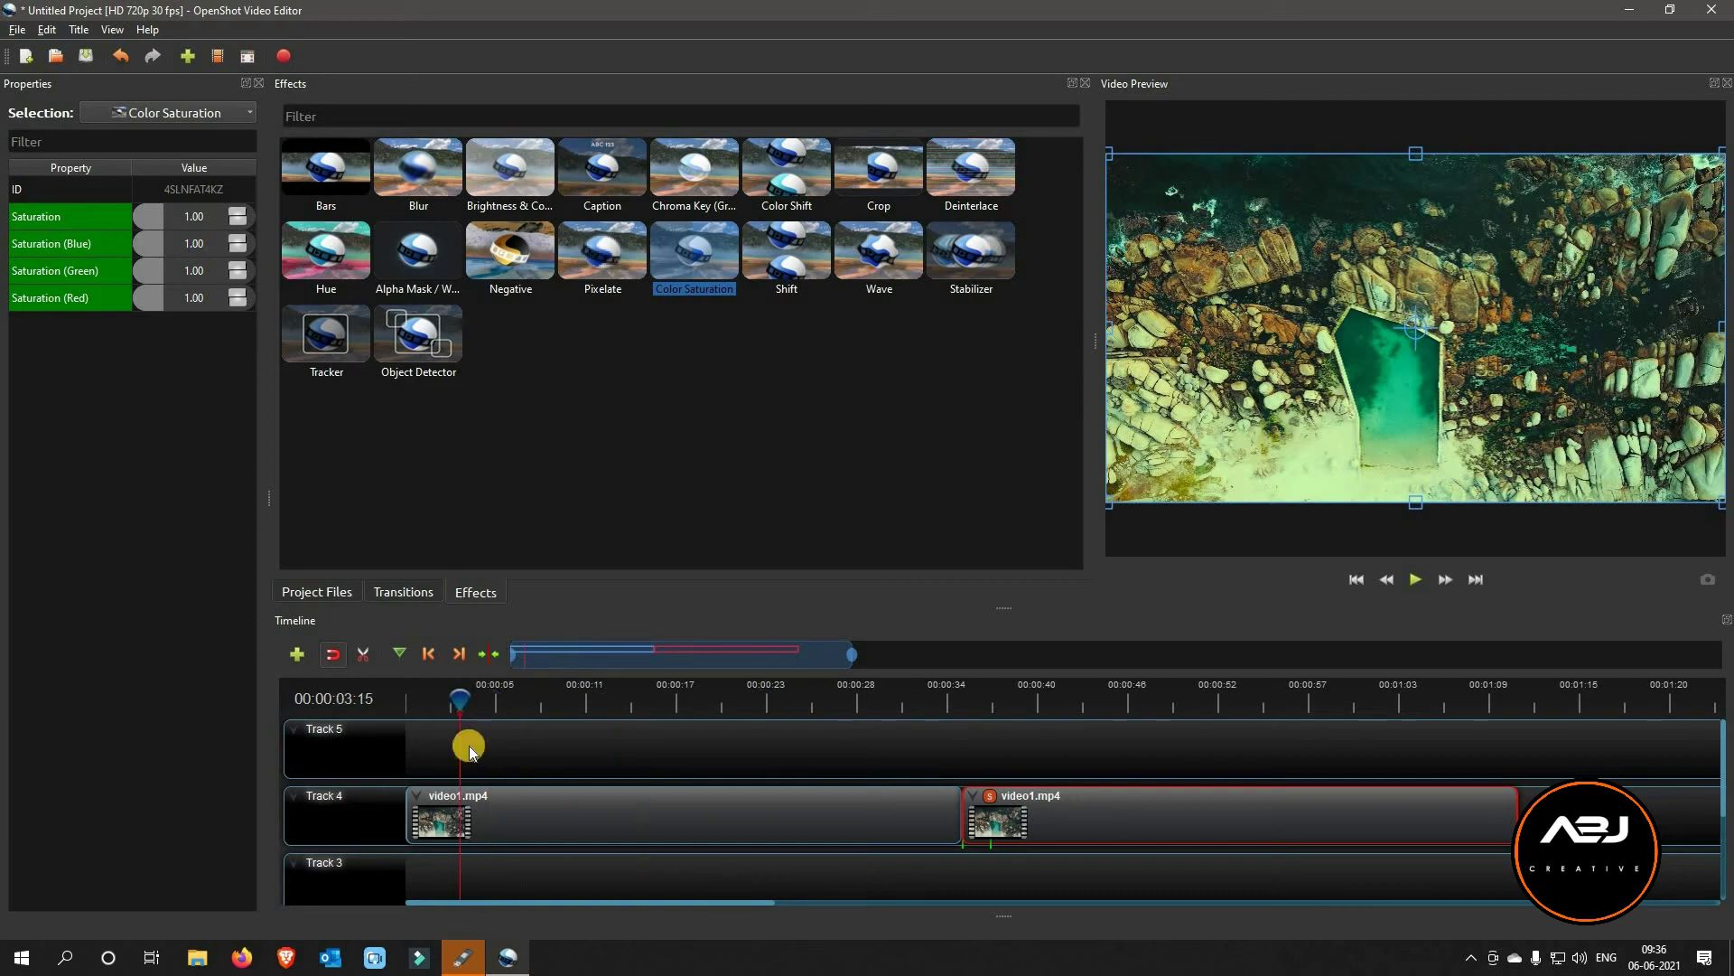
{"action": "key", "text": "space"}
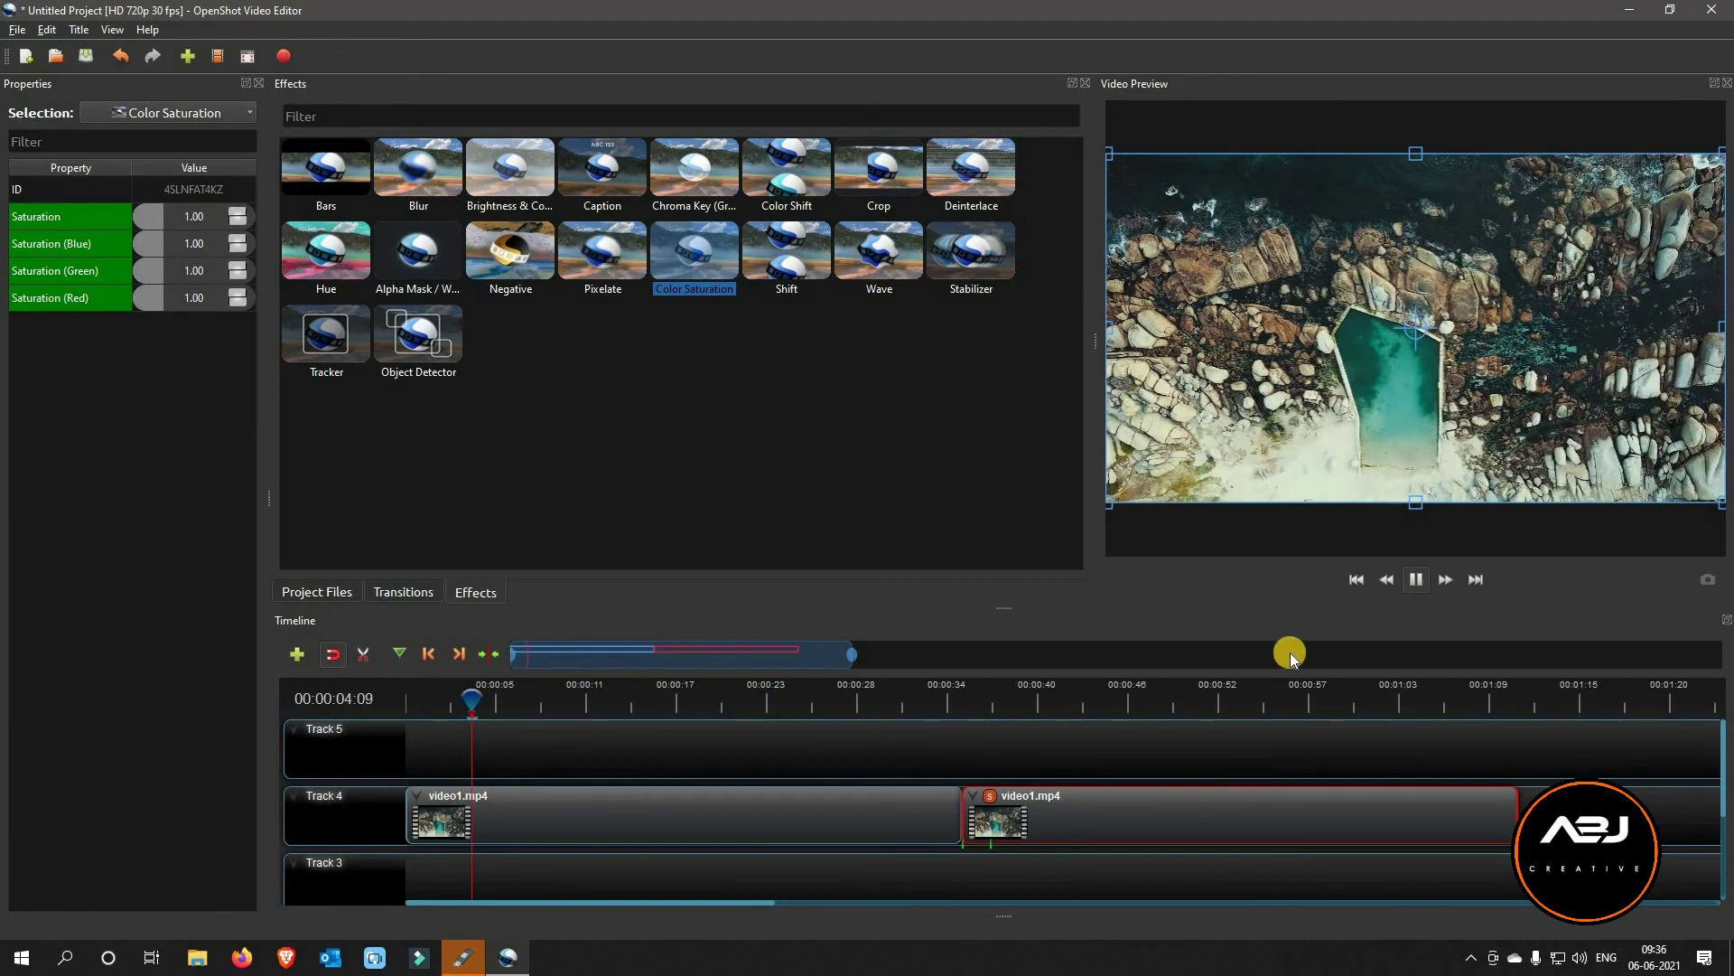
{"action": "key", "text": "space"}
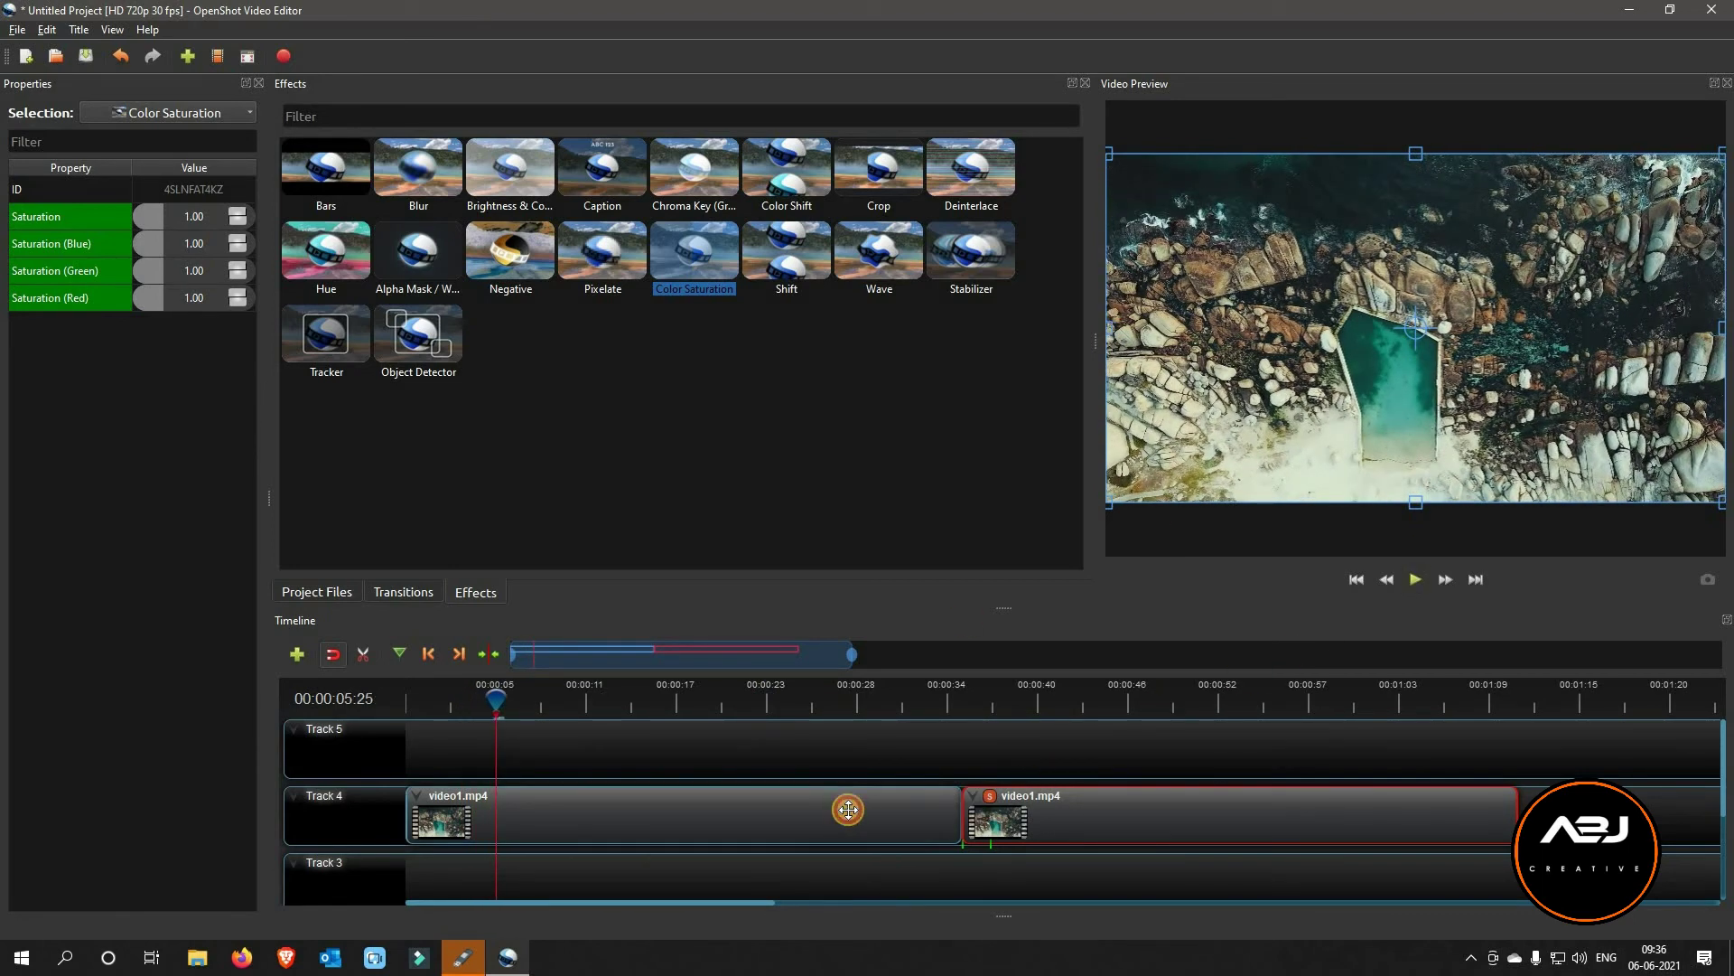
Trim the end of the first video1.mp4 clip to about 6.4 seconds and move the second clip directly after it, at position 6.40
{"action": "left_click", "coordinate": [947, 814]}
{"action": "left_click_drag", "start_coordinate": [956, 811], "coordinate": [504, 820]}
{"action": "left_click_drag", "start_coordinate": [1025, 816], "coordinate": [491, 705]}
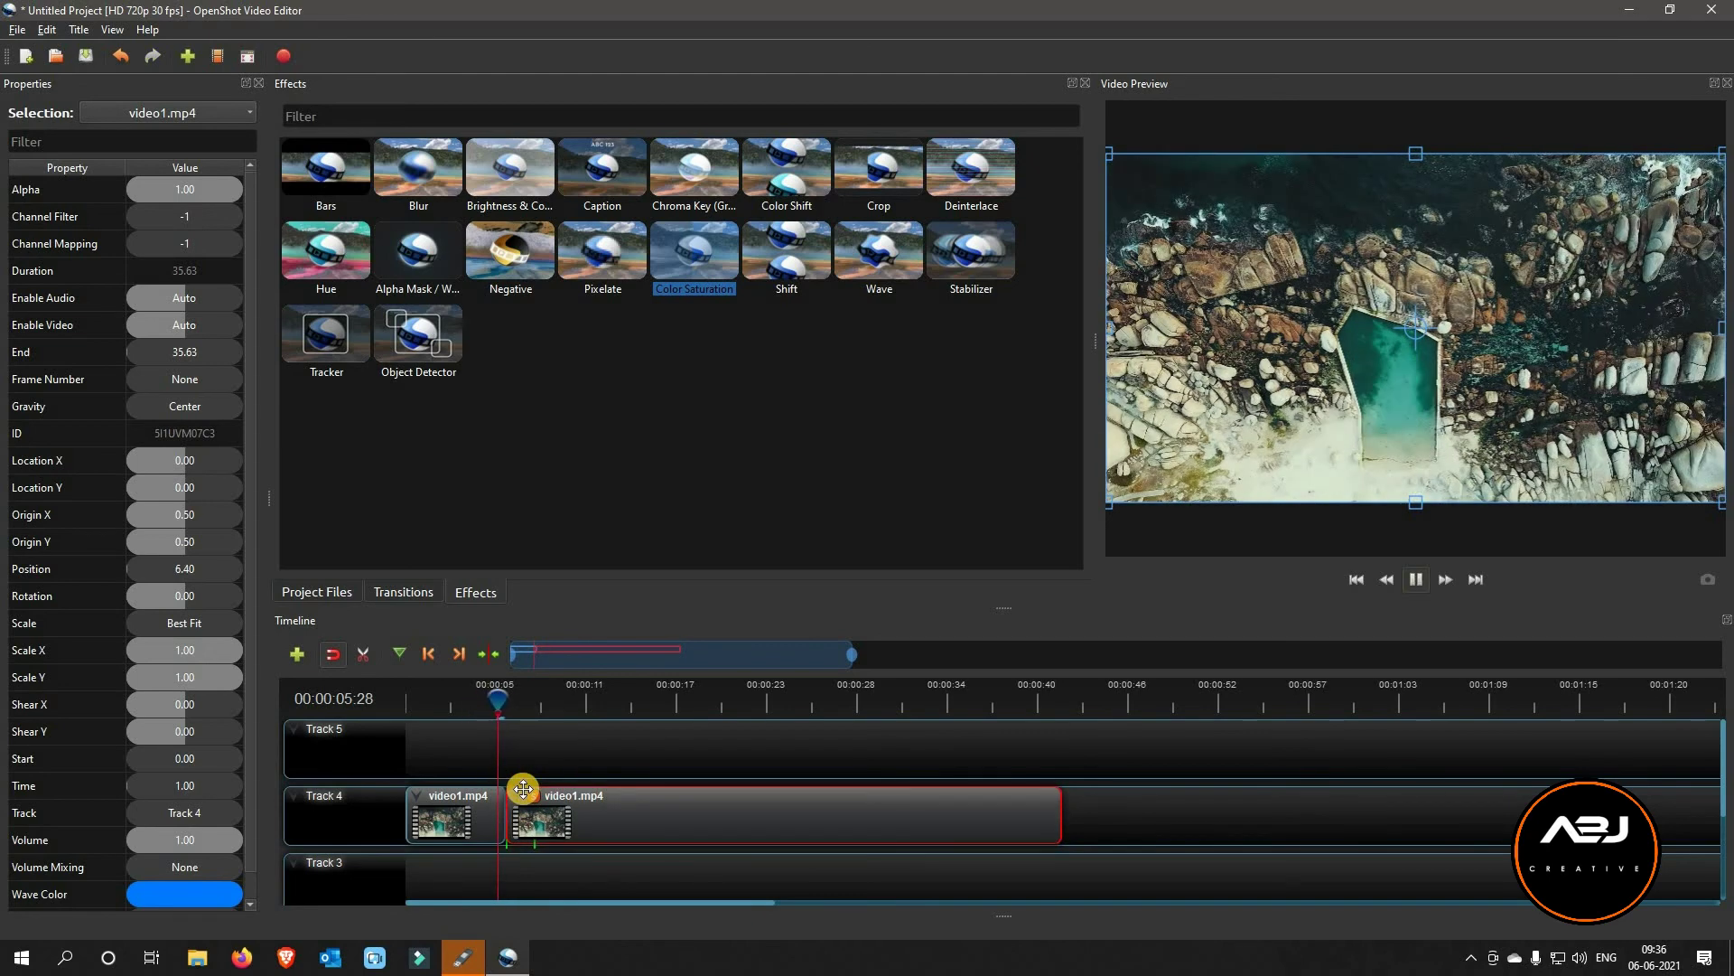